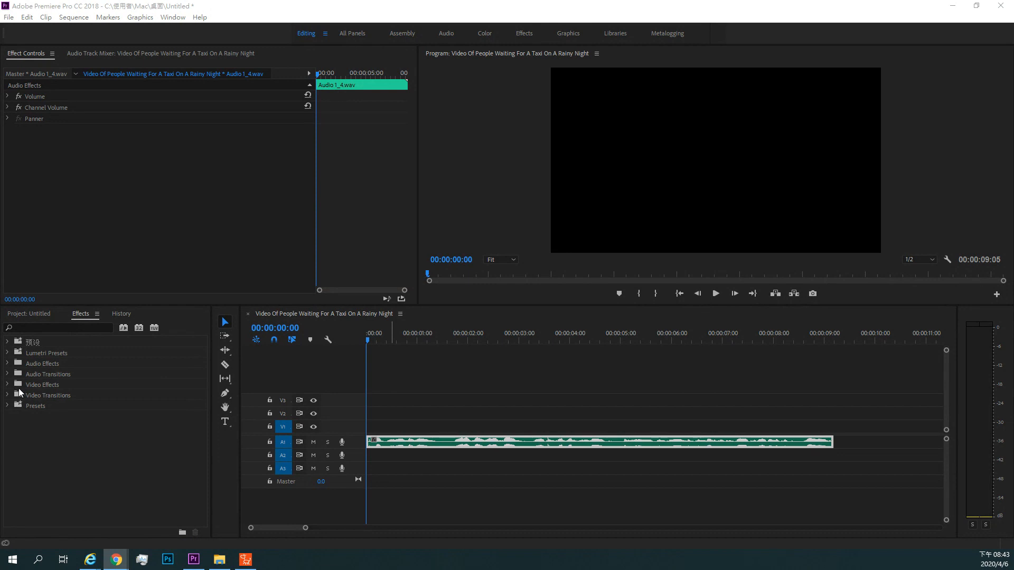
# Apply the Pitch Shifter (Obsolete) audio effect to the Audio 1_4.wav clip, declining the newer version.
pyautogui.click(9, 364)
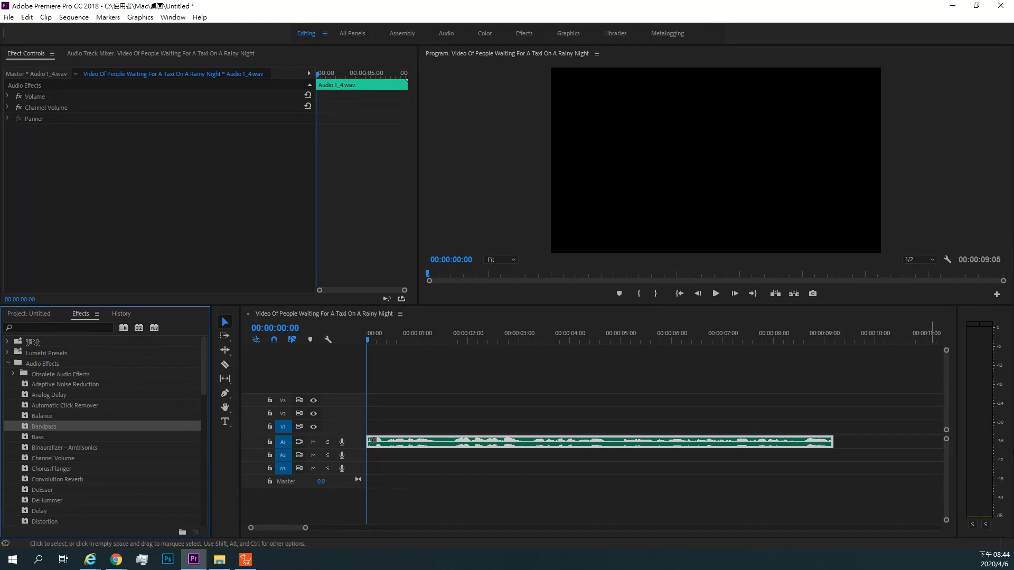
pyautogui.click(14, 373)
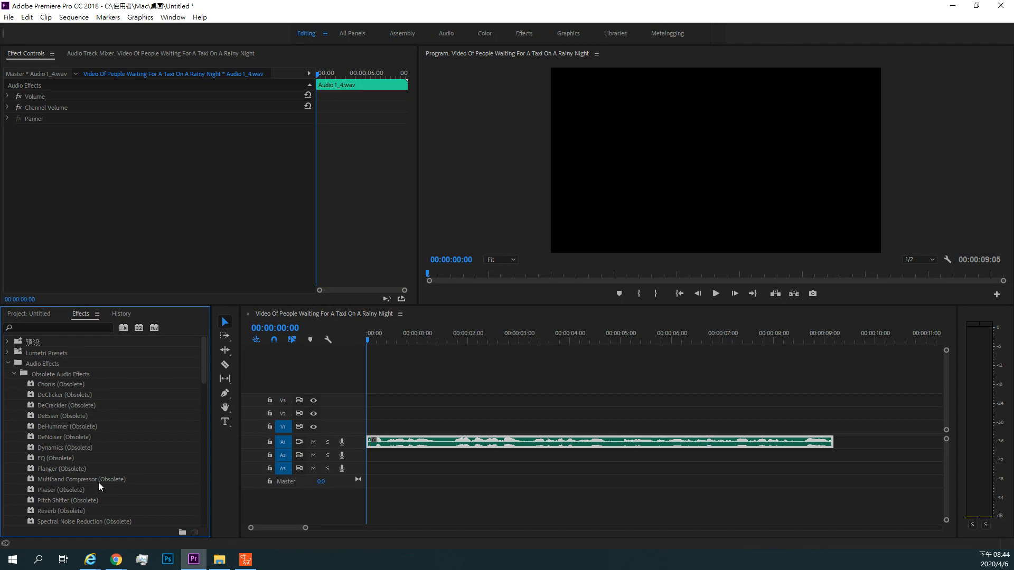
pyautogui.click(59, 500)
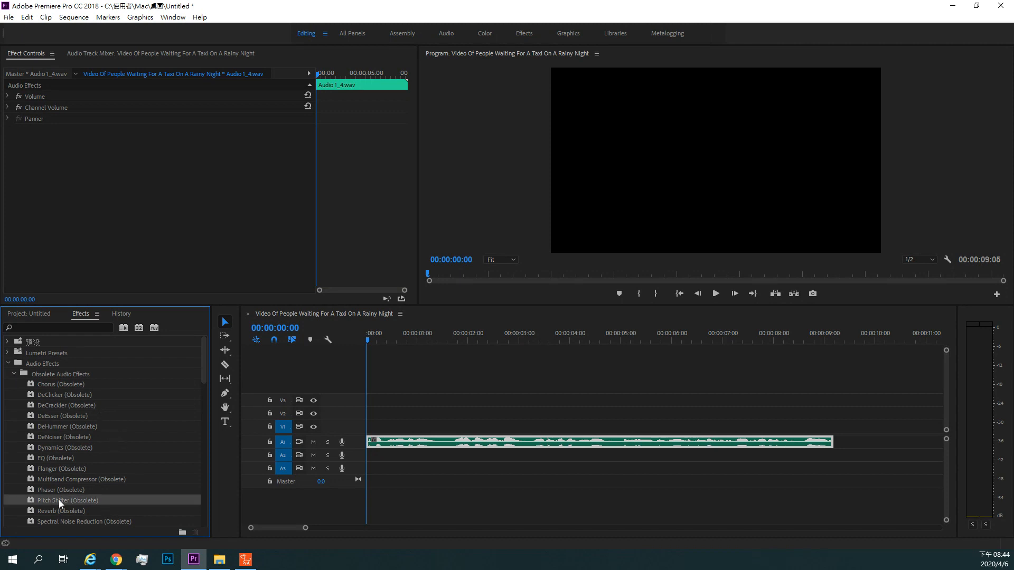
pyautogui.moveTo(67, 500); pyautogui.dragTo(452, 443)
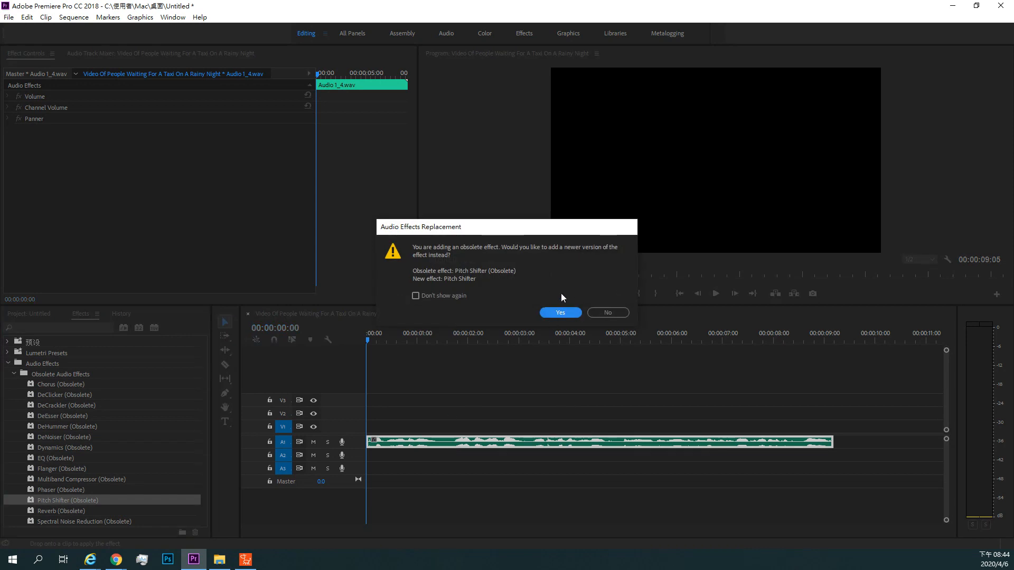
pyautogui.click(606, 311)
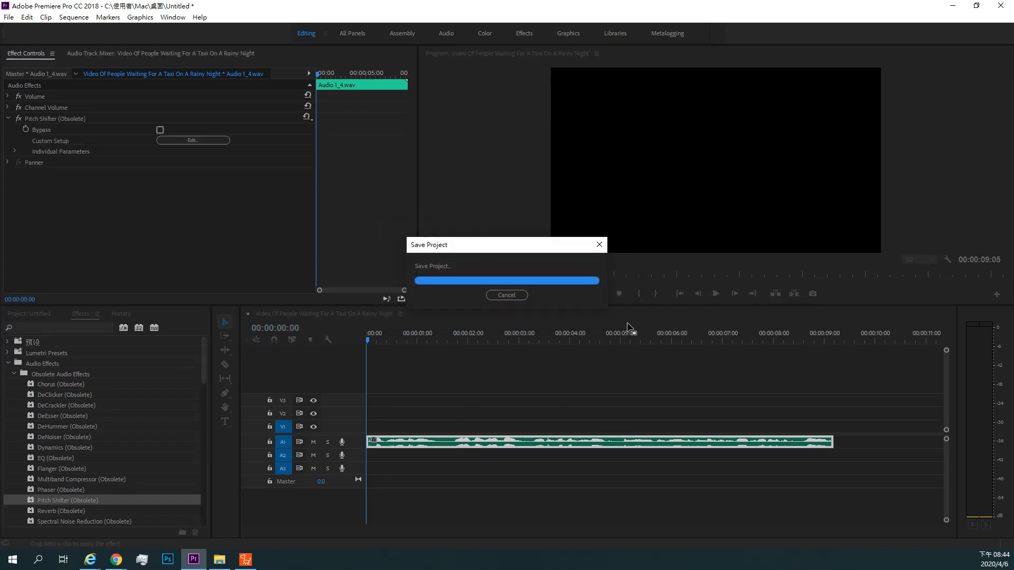
# Add the newer Pitch Shifter audio effect to the Audio 1_4.wav clip on track A1.
pyautogui.click(14, 374)
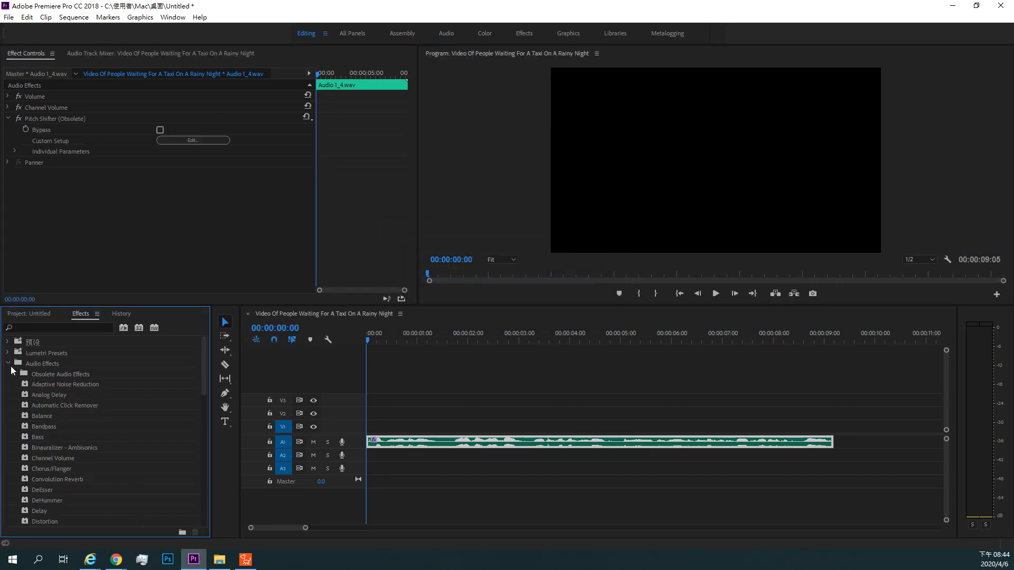
pyautogui.scroll(-3, 110, 440)
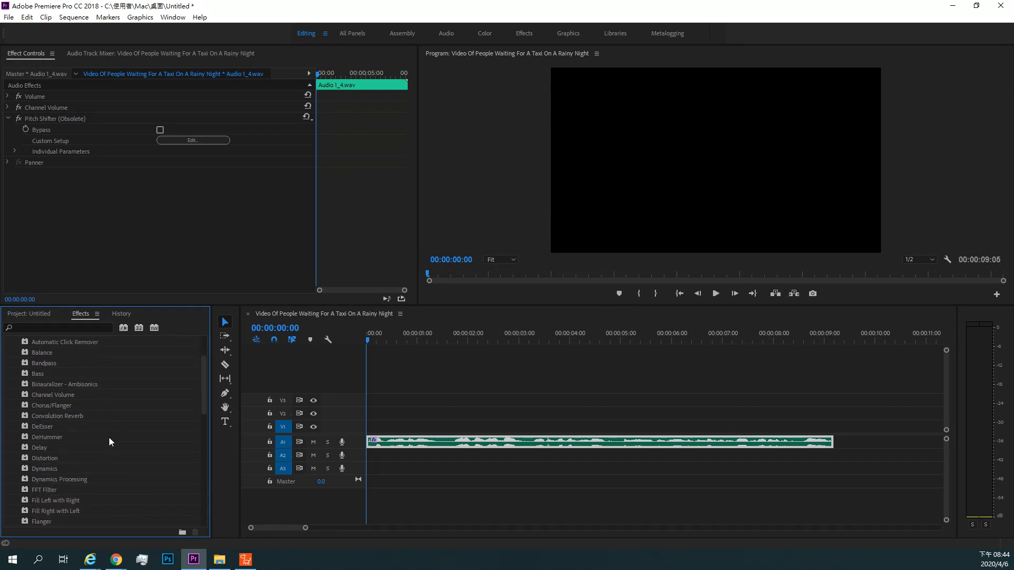
pyautogui.scroll(-5, 109, 440)
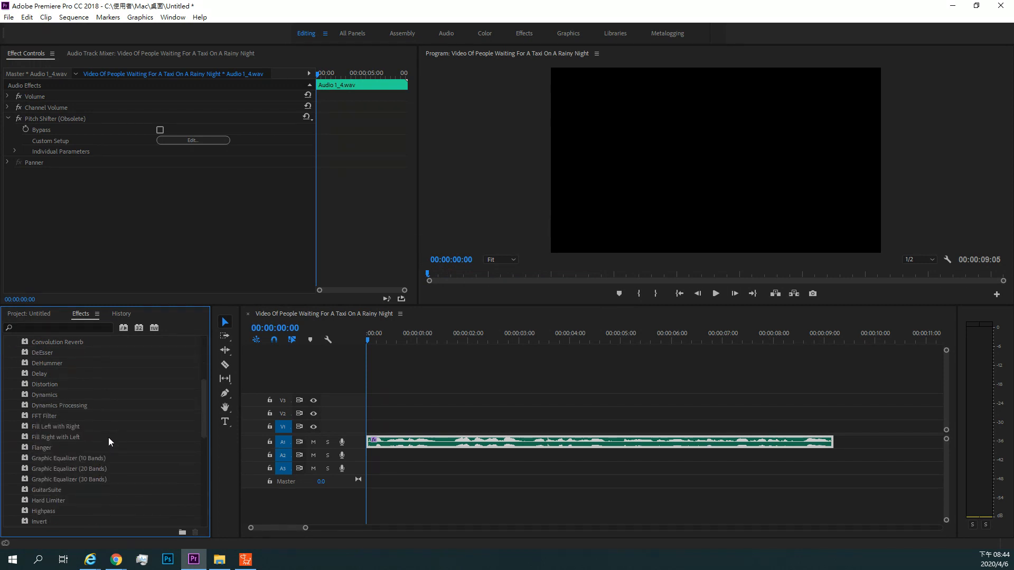
pyautogui.scroll(-5, 109, 437)
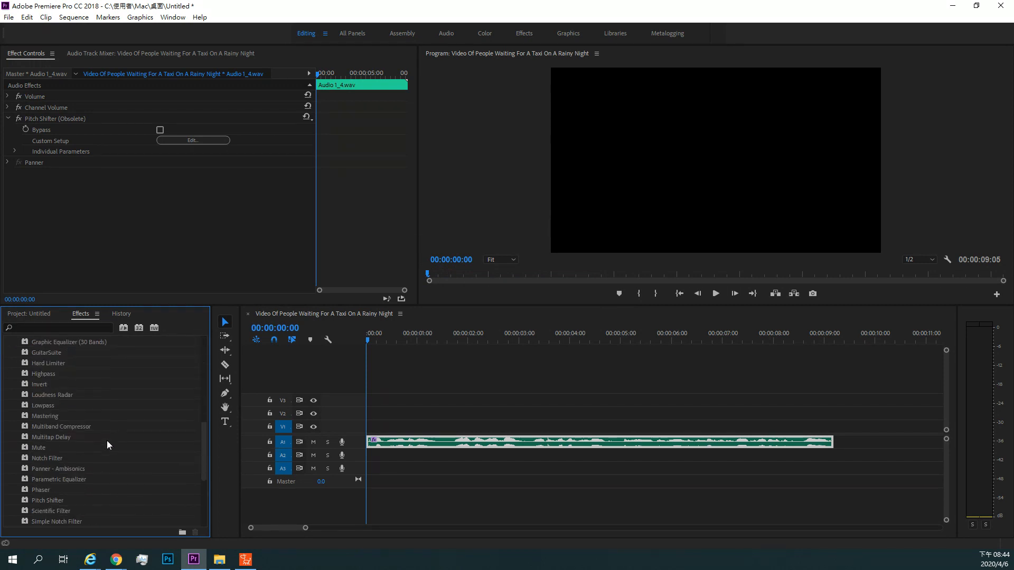
pyautogui.moveTo(49, 505); pyautogui.dragTo(427, 440)
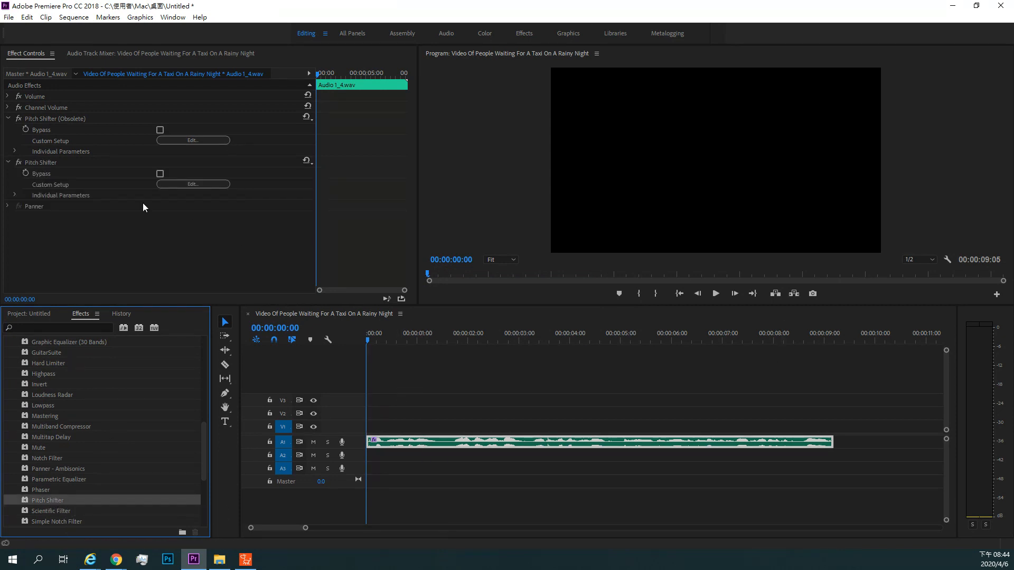
# Disable the newer Pitch Shifter effect and play a short part of the clip from the start.
pyautogui.click(18, 162)
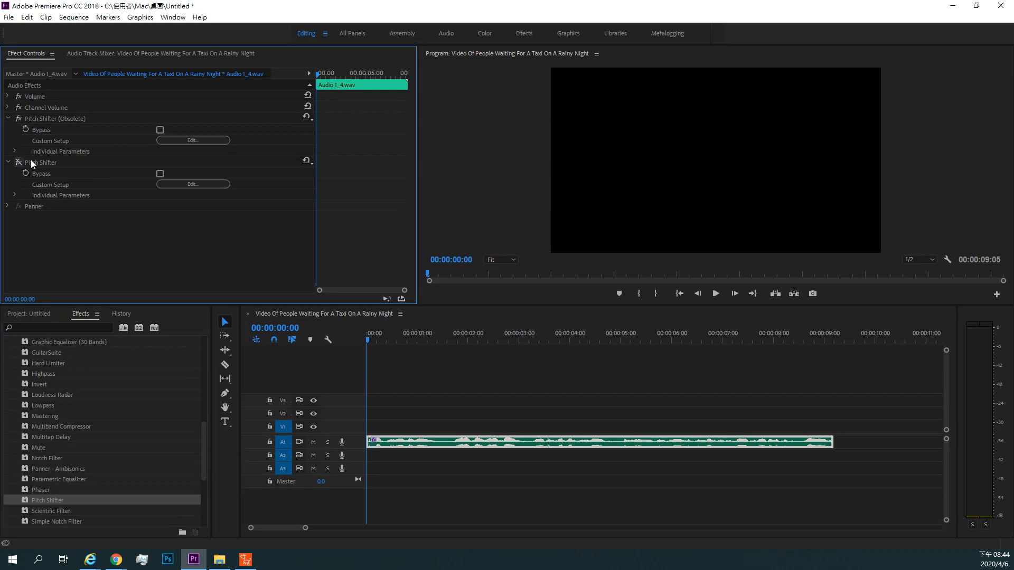
pyautogui.click(716, 295)
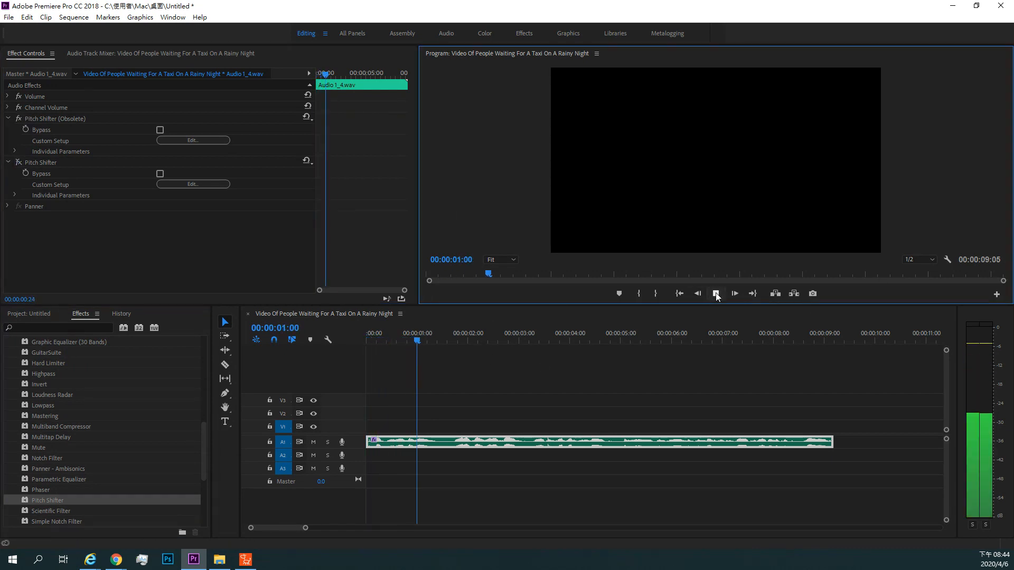
pyautogui.click(716, 294)
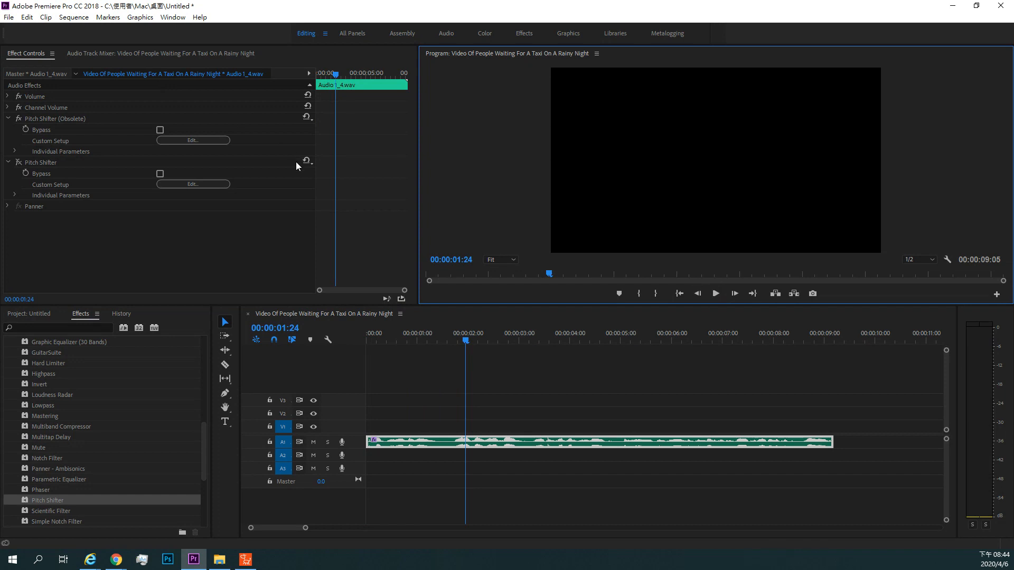
# Apply the Cartoon Mouse preset to Pitch Shifter (Obsolete) and preview the sound.
pyautogui.click(307, 117)
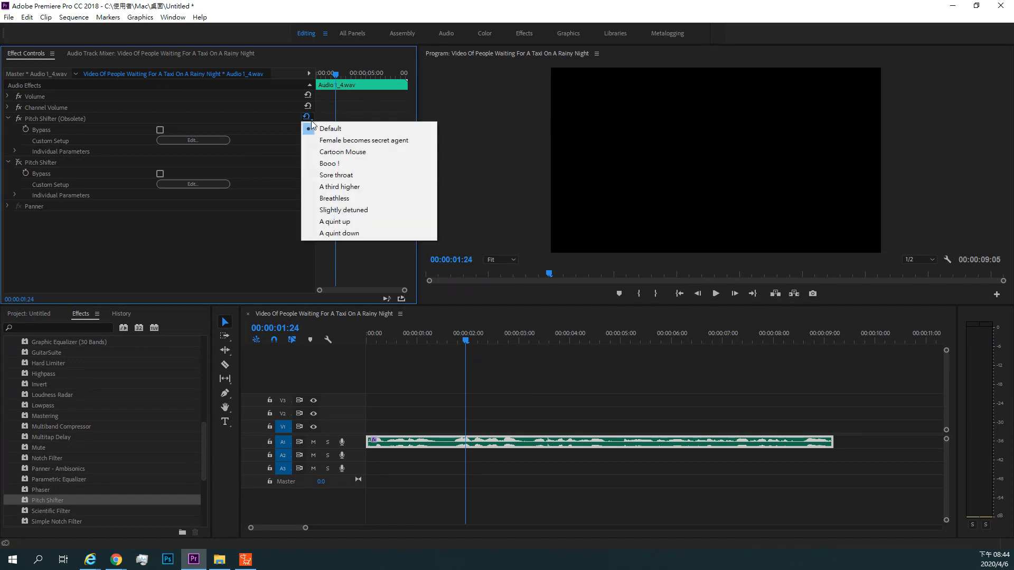
pyautogui.click(339, 156)
pyautogui.click(716, 294)
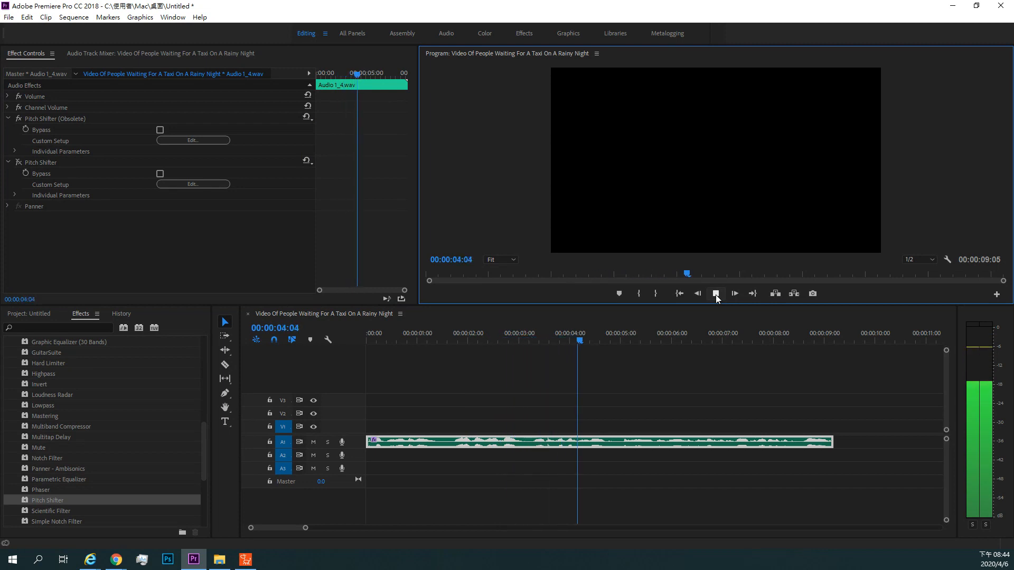
pyautogui.click(716, 293)
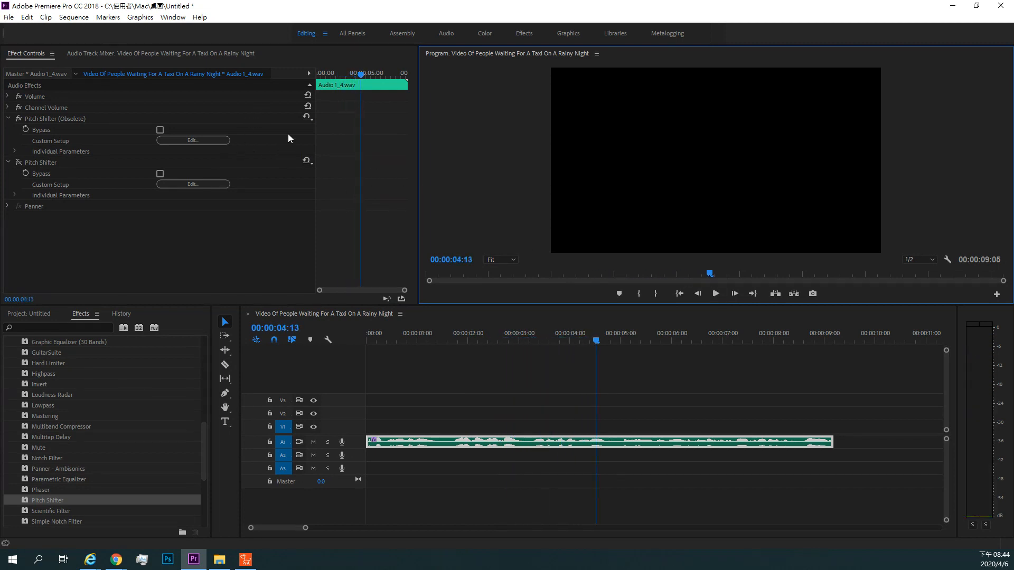
# Switch Pitch Shifter (Obsolete) to the Booo ! preset and preview the sound.
pyautogui.click(305, 118)
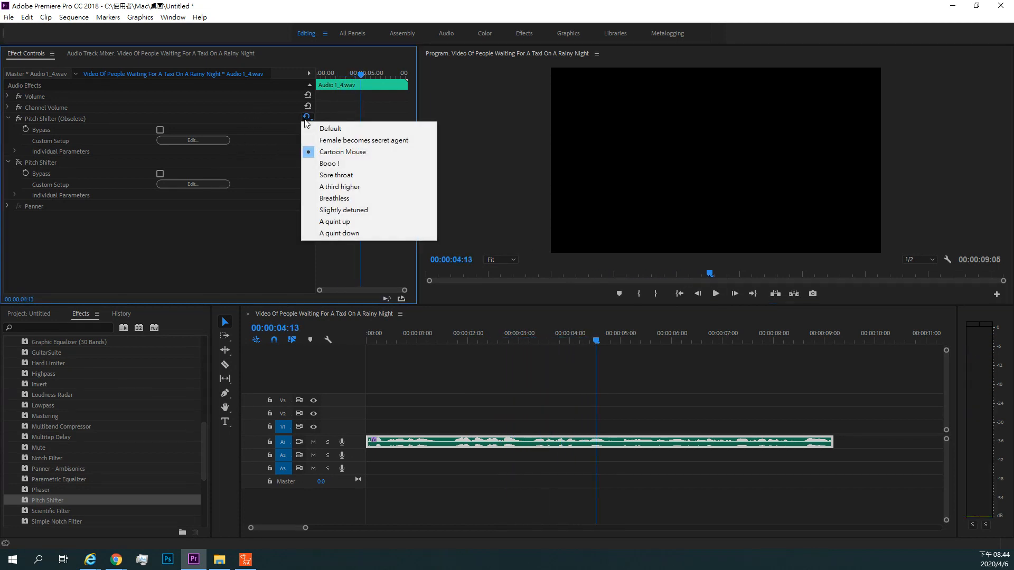
pyautogui.click(322, 164)
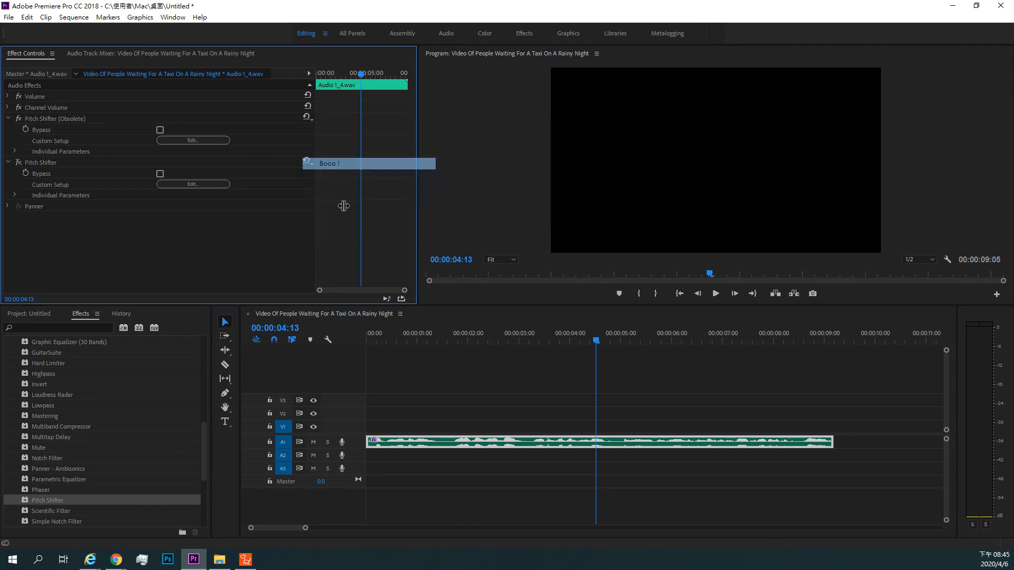
pyautogui.click(713, 297)
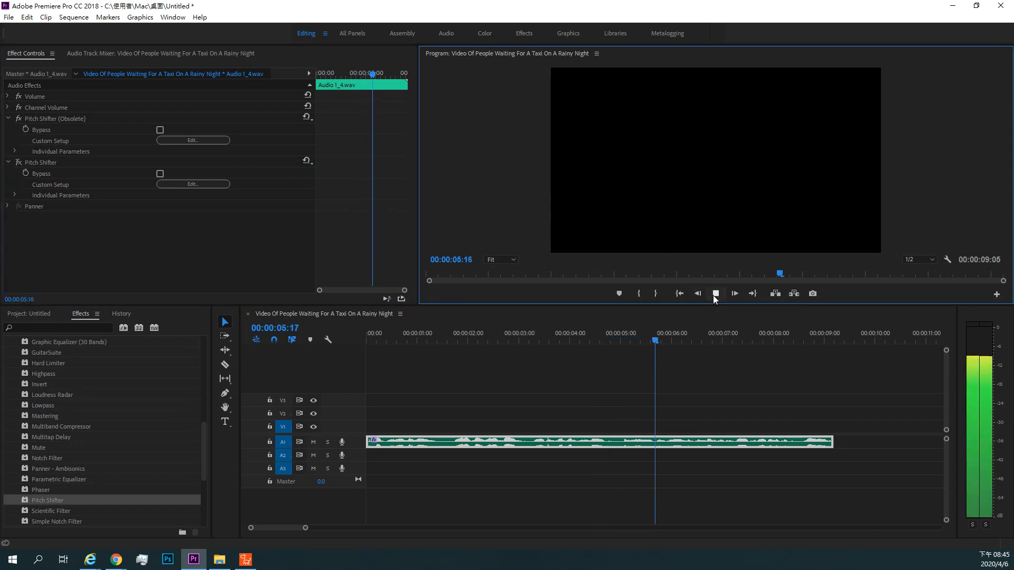
pyautogui.click(715, 294)
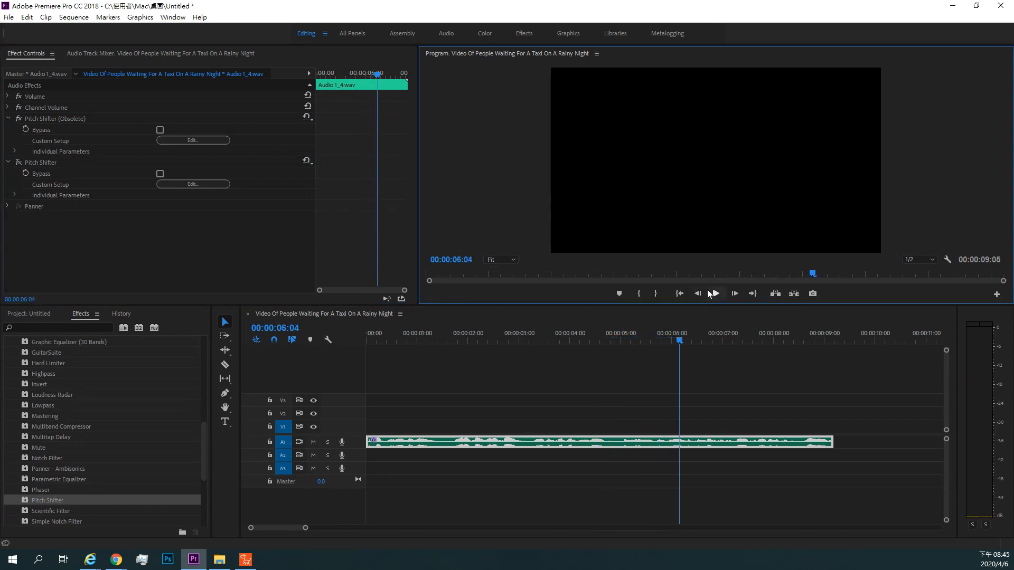
# Switch Pitch Shifter (Obsolete) to the Breathless preset and preview the sound.
pyautogui.click(309, 118)
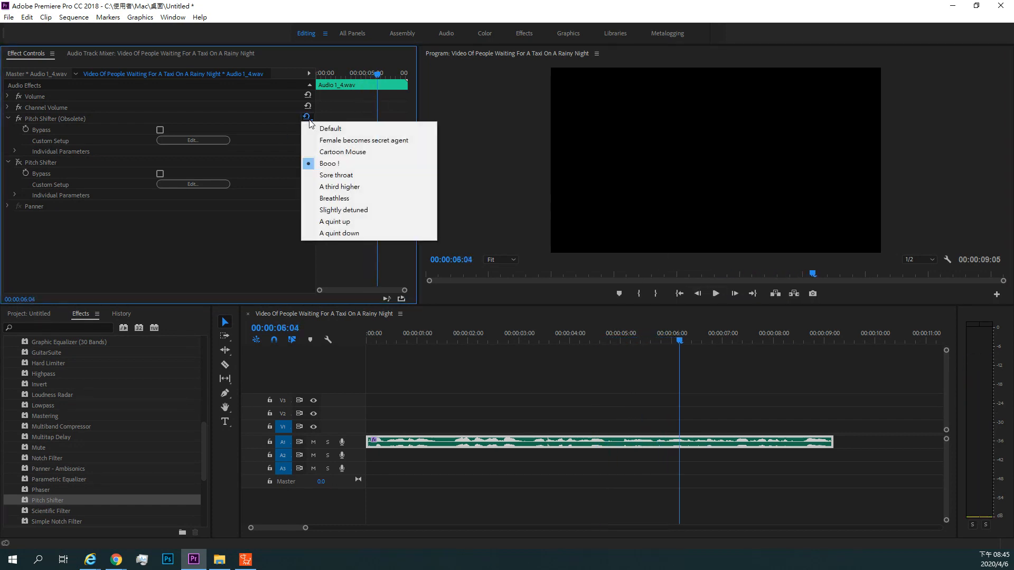
pyautogui.click(338, 199)
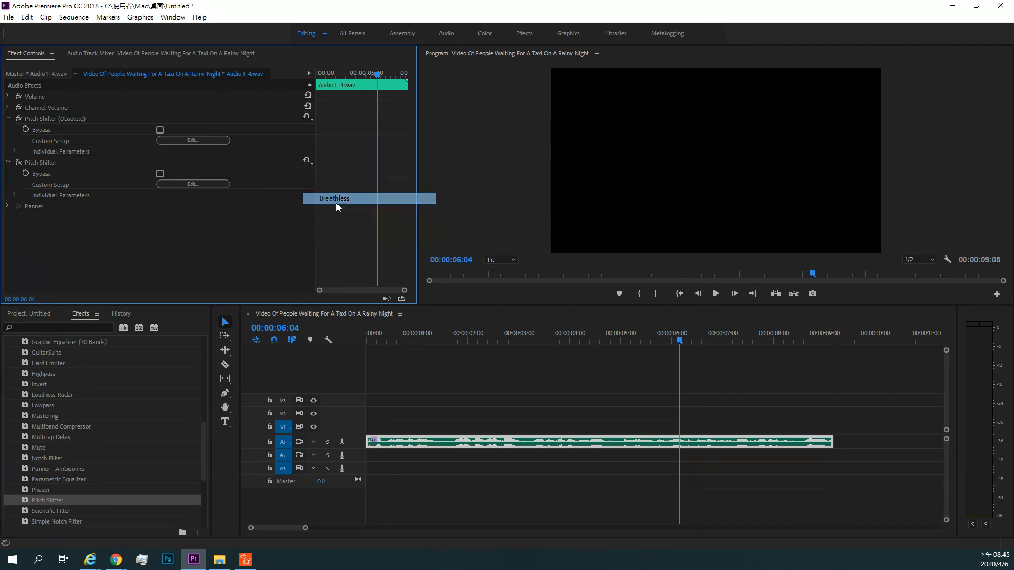
pyautogui.click(716, 294)
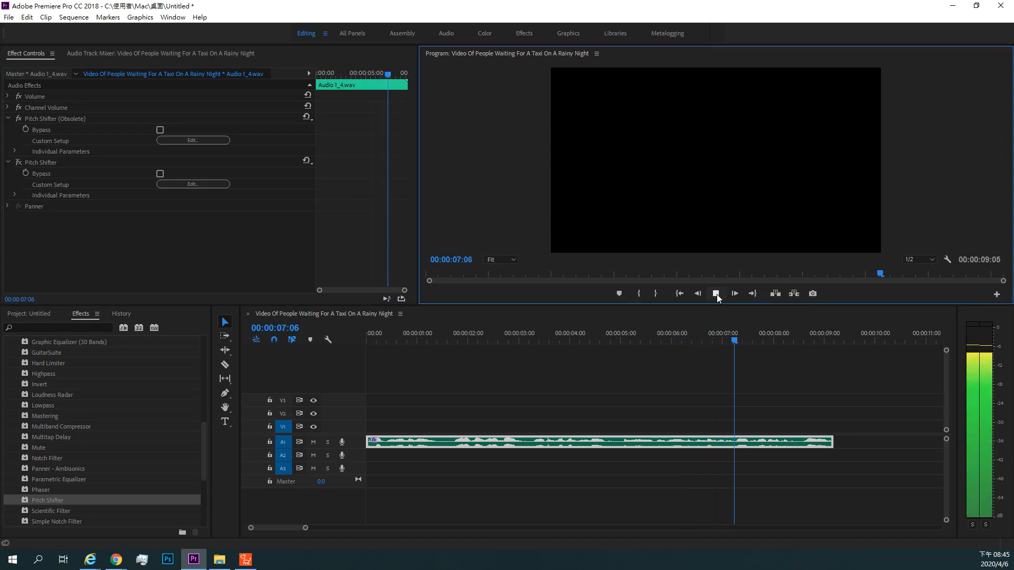
pyautogui.click(716, 294)
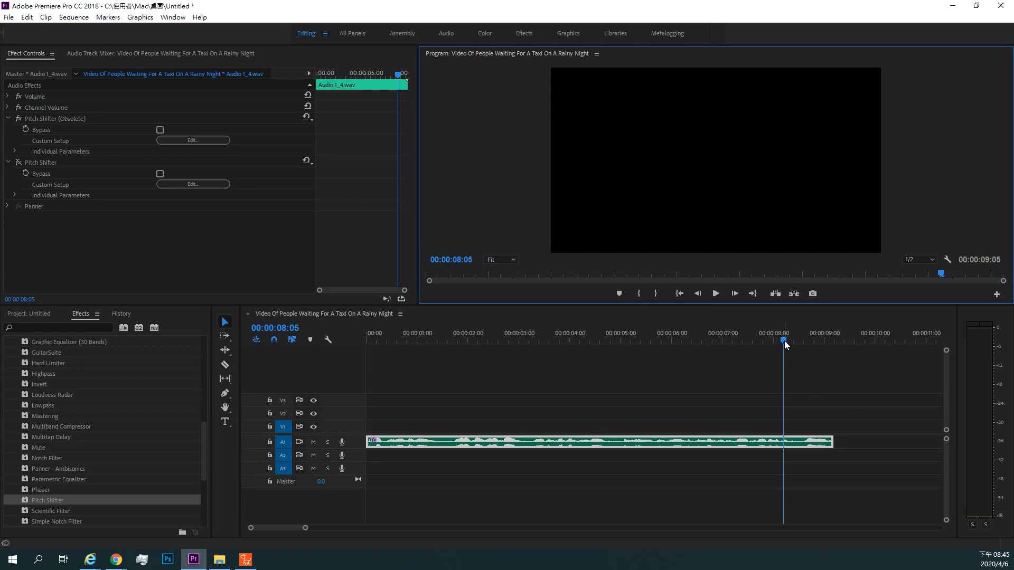
# Open the custom setup of Pitch Shifter (Obsolete), examine its pitch, fine tune and formant settings, and close it.
pyautogui.click(198, 141)
pyautogui.moveTo(507, 226); pyautogui.dragTo(333, 223)
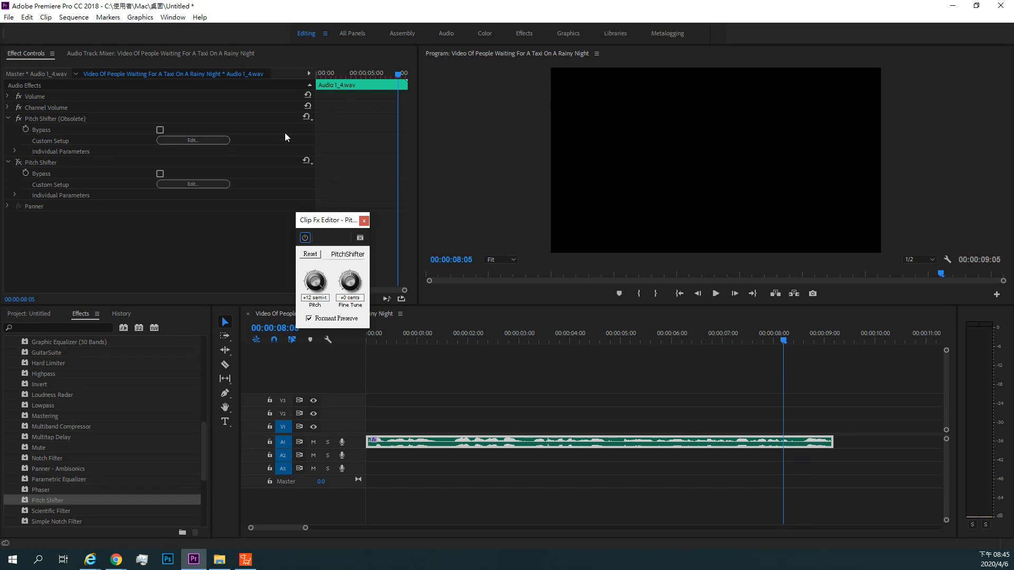
pyautogui.click(364, 221)
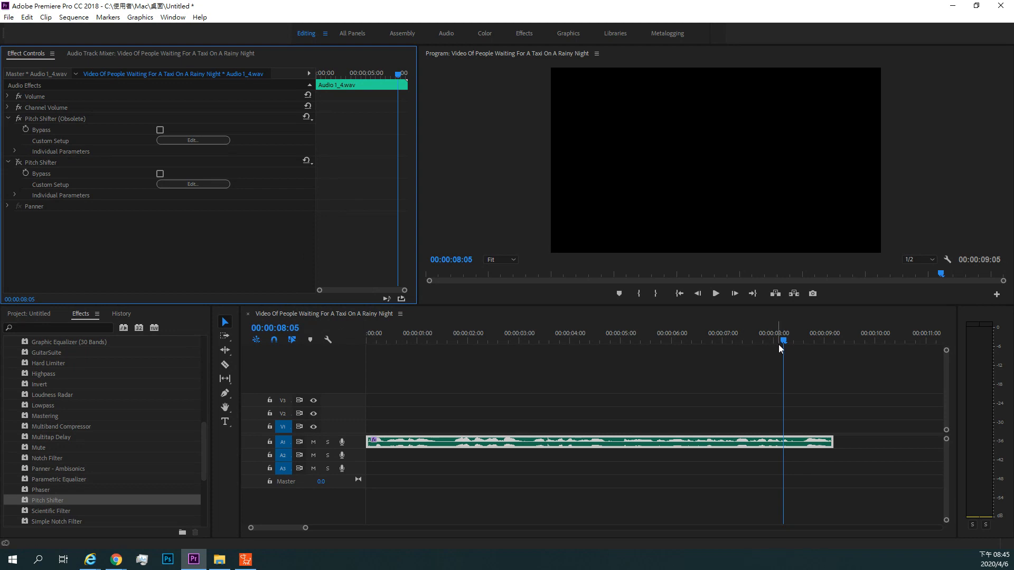
# Move the playhead back to about 00:00:01:13, set Pitch Shifter (Obsolete) to Cartoon Mouse and preview the clip.
pyautogui.moveTo(761, 340); pyautogui.dragTo(442, 370)
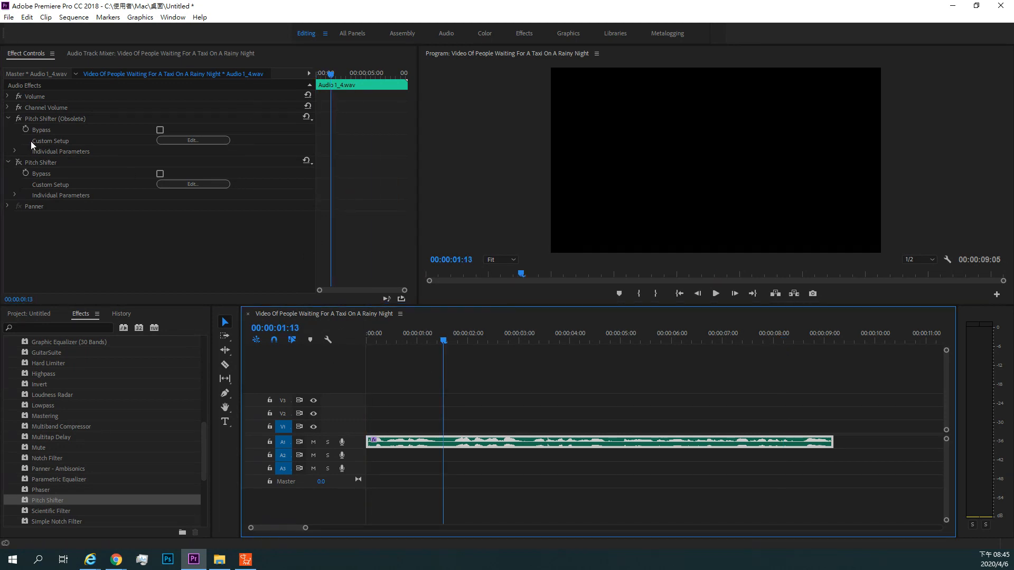
pyautogui.click(310, 119)
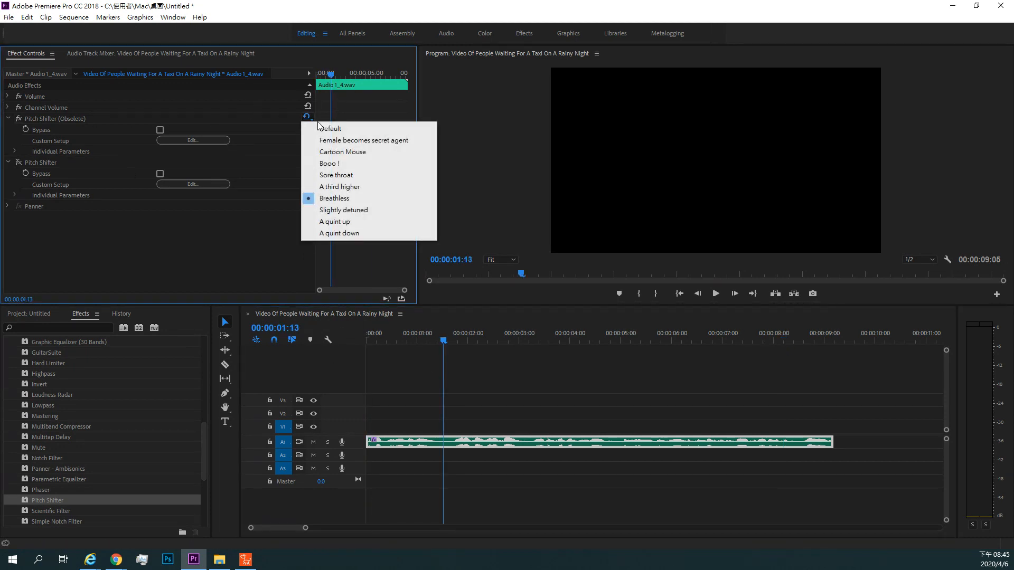
pyautogui.click(350, 153)
pyautogui.click(720, 298)
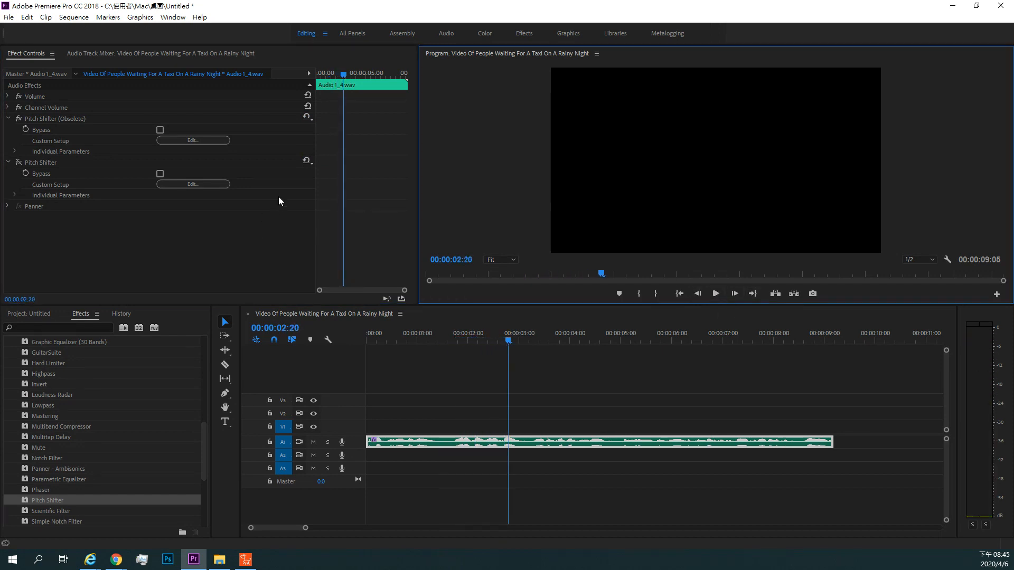
# Turn on Formant Preserve in the custom setup of Pitch Shifter (Obsolete) and preview the sound.
pyautogui.click(193, 140)
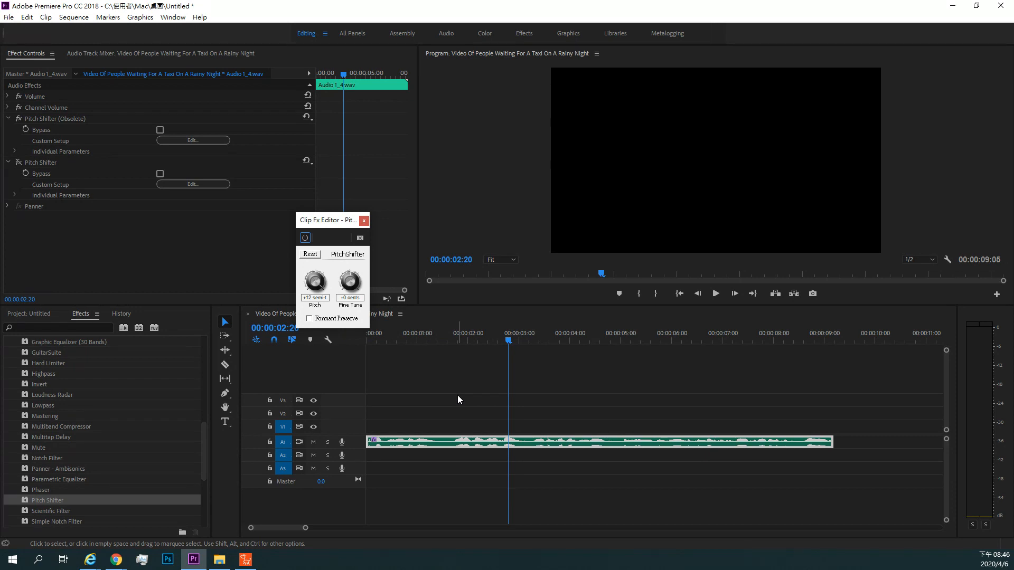
pyautogui.click(313, 320)
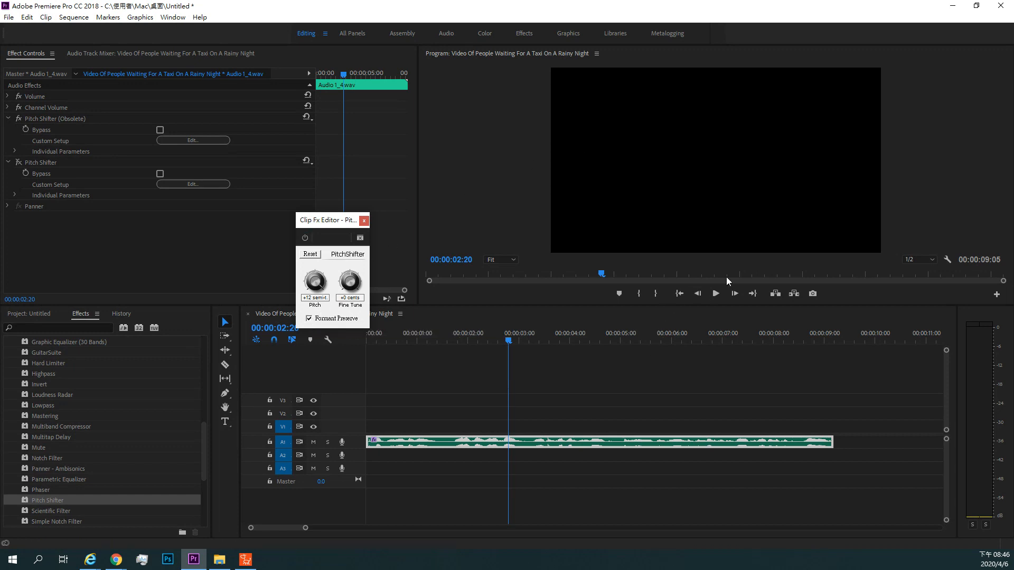
pyautogui.click(718, 294)
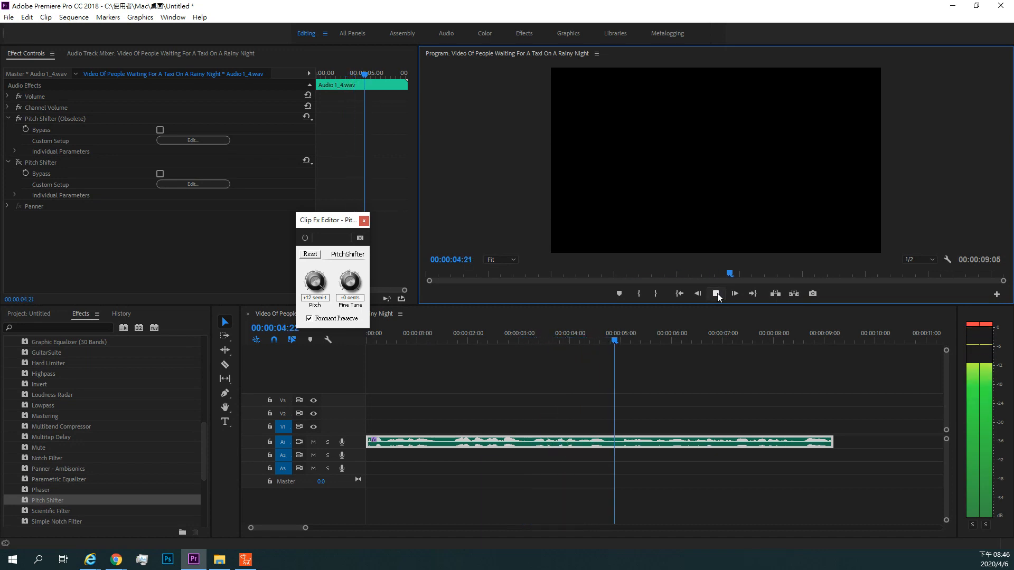
pyautogui.click(717, 293)
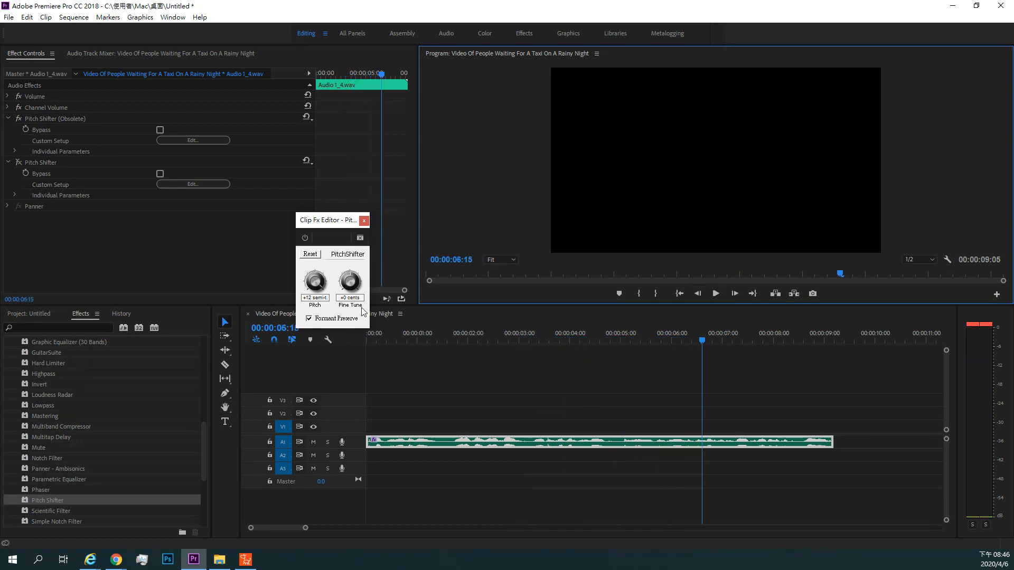
# Turn off Formant Preserve in the custom setup of Pitch Shifter (Obsolete), preview the sound and close the setup.
pyautogui.click(310, 319)
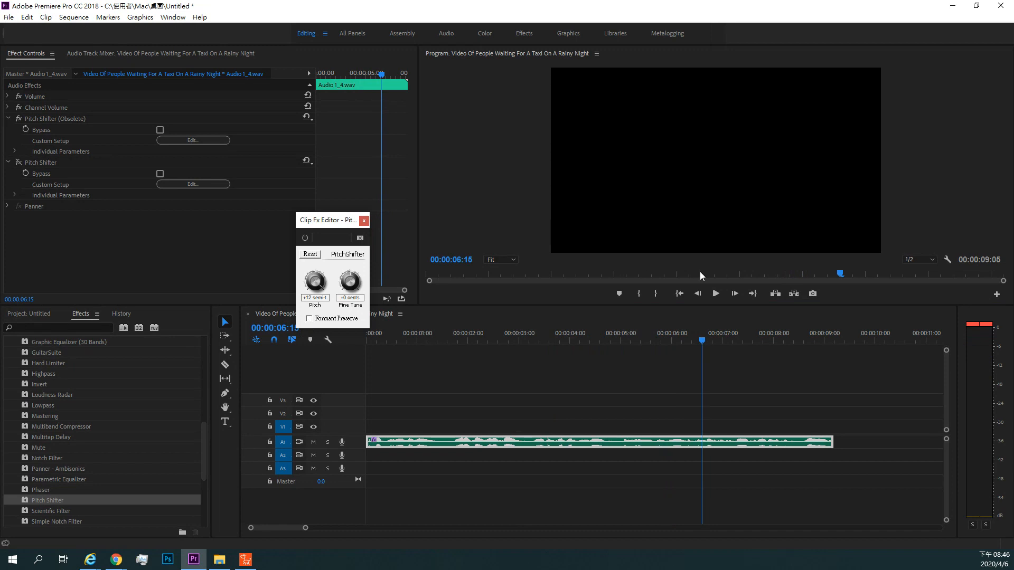
pyautogui.click(716, 293)
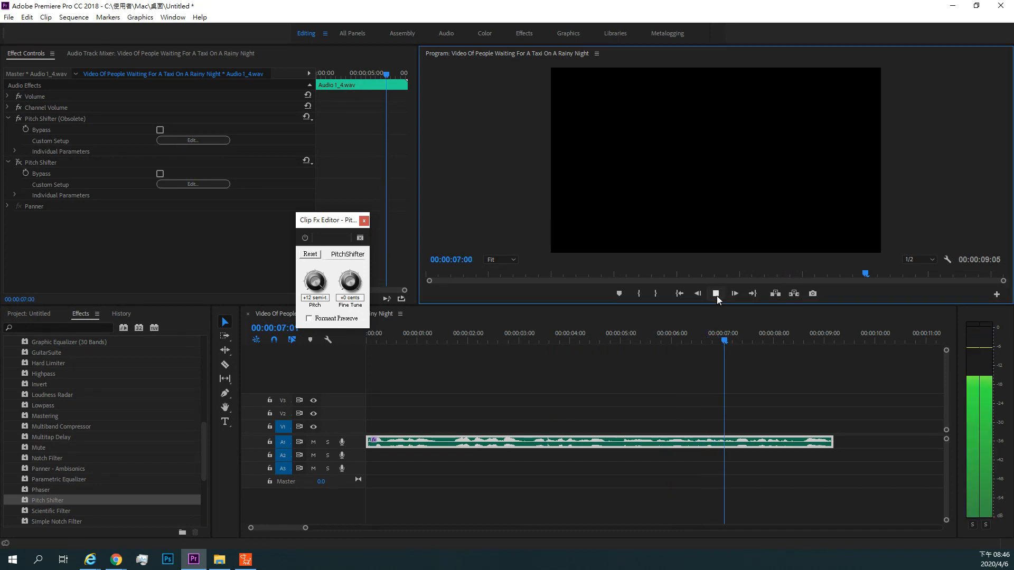
pyautogui.click(716, 295)
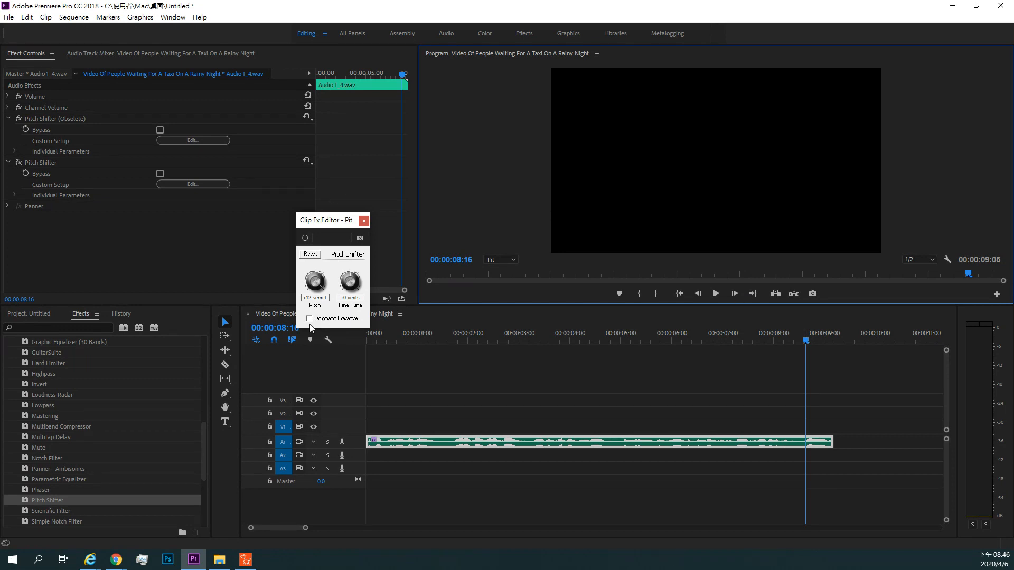
pyautogui.click(364, 221)
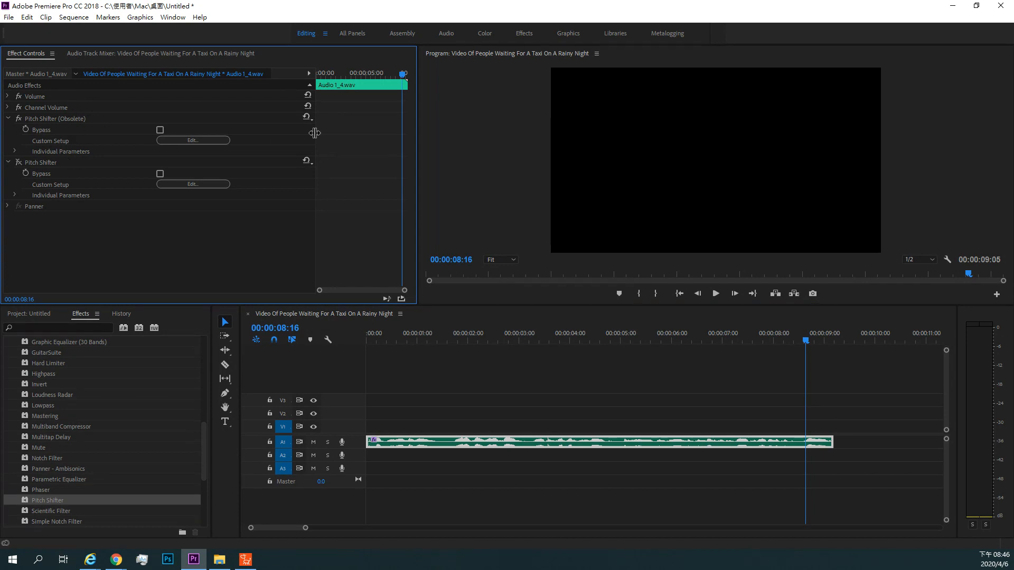
# Disable the Pitch Shifter (Obsolete) effect on the clip and enable the Pitch Shifter effect instead.
pyautogui.click(312, 118)
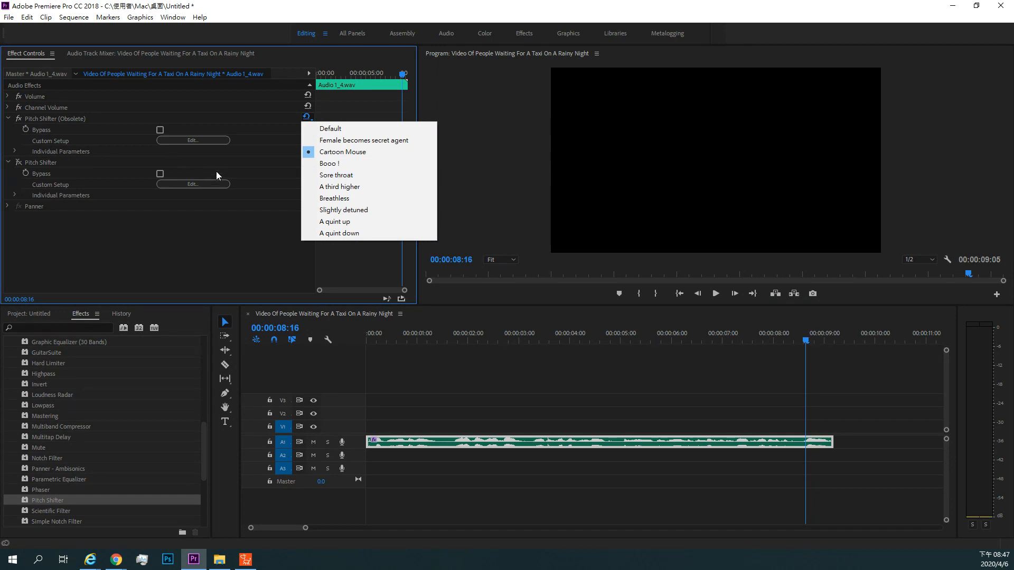
pyautogui.click(207, 278)
pyautogui.click(19, 119)
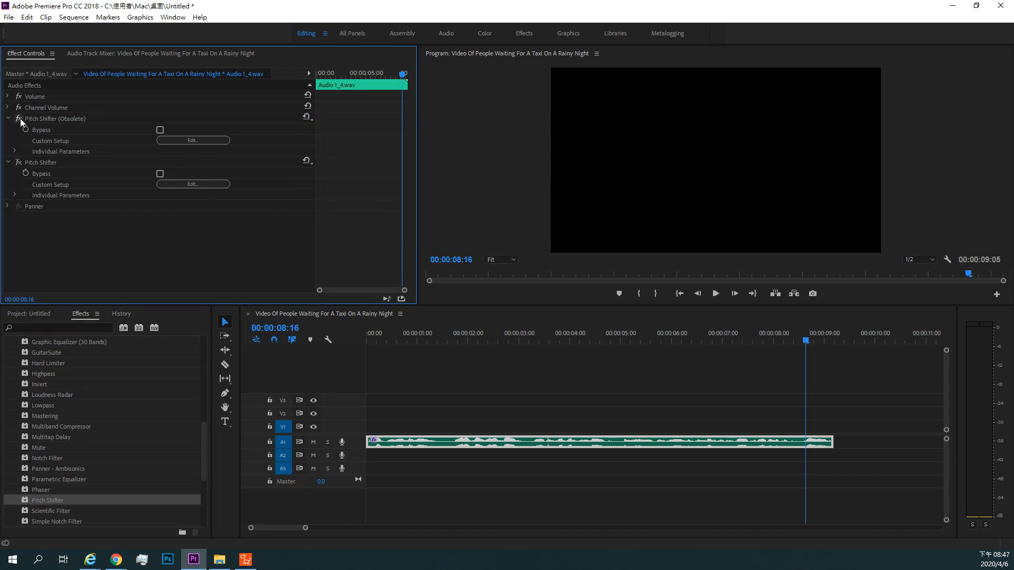
pyautogui.click(19, 162)
# Set Pitch Shifter to The Dark Lord preset and preview the clip from about 00:00:02:03.
pyautogui.click(310, 161)
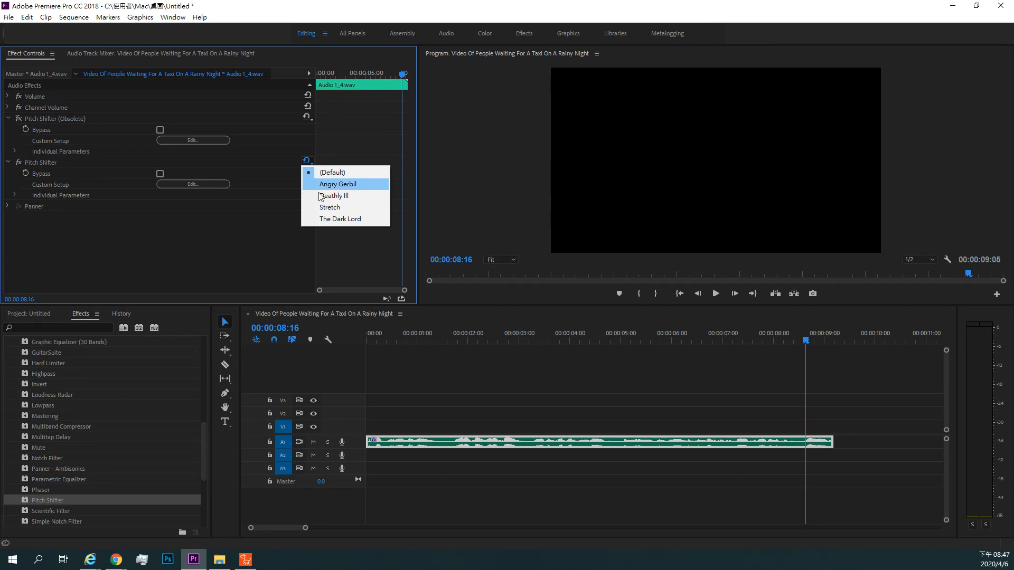
pyautogui.moveTo(806, 341); pyautogui.dragTo(474, 381)
pyautogui.click(310, 161)
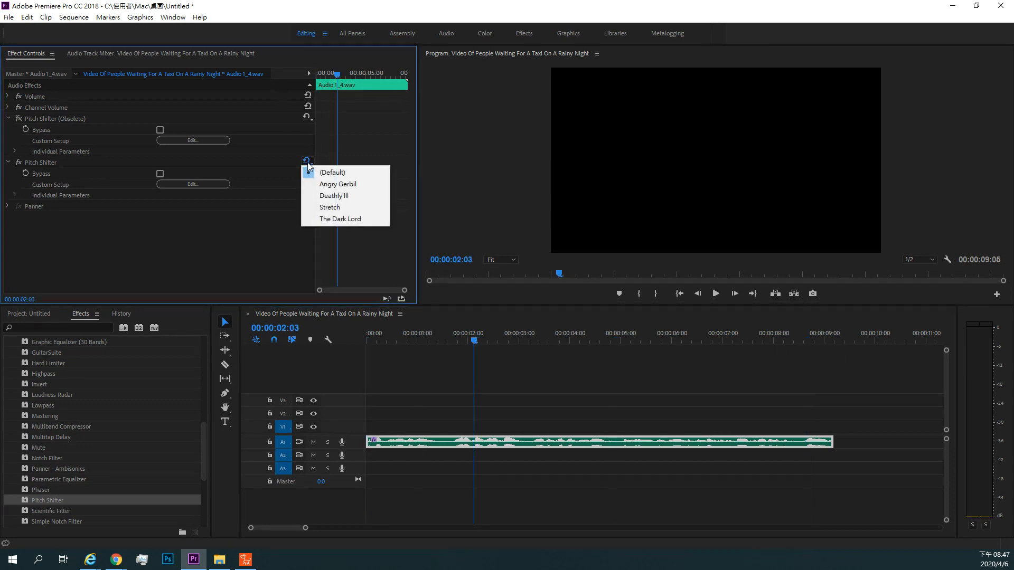
pyautogui.click(328, 219)
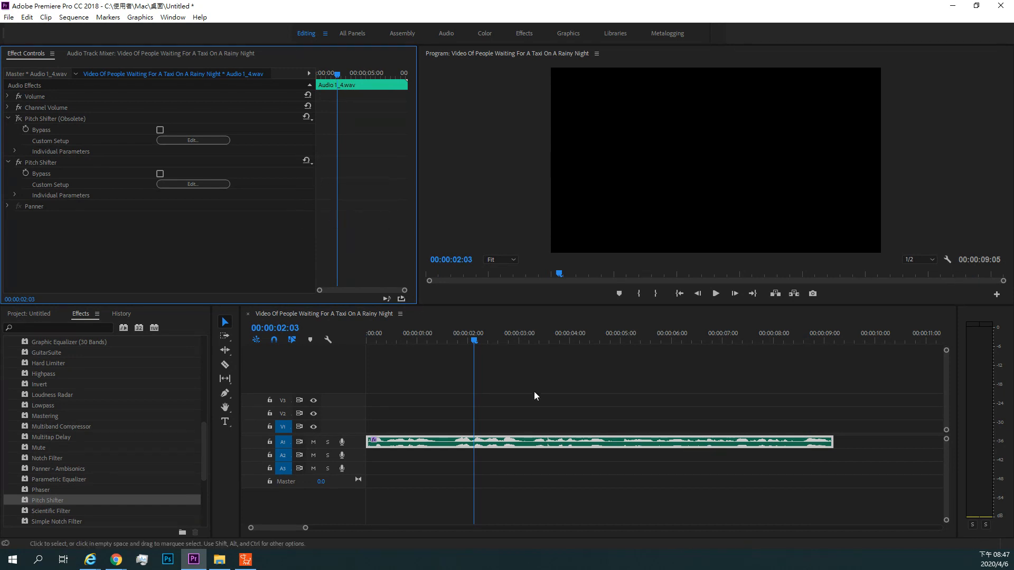
pyautogui.click(716, 294)
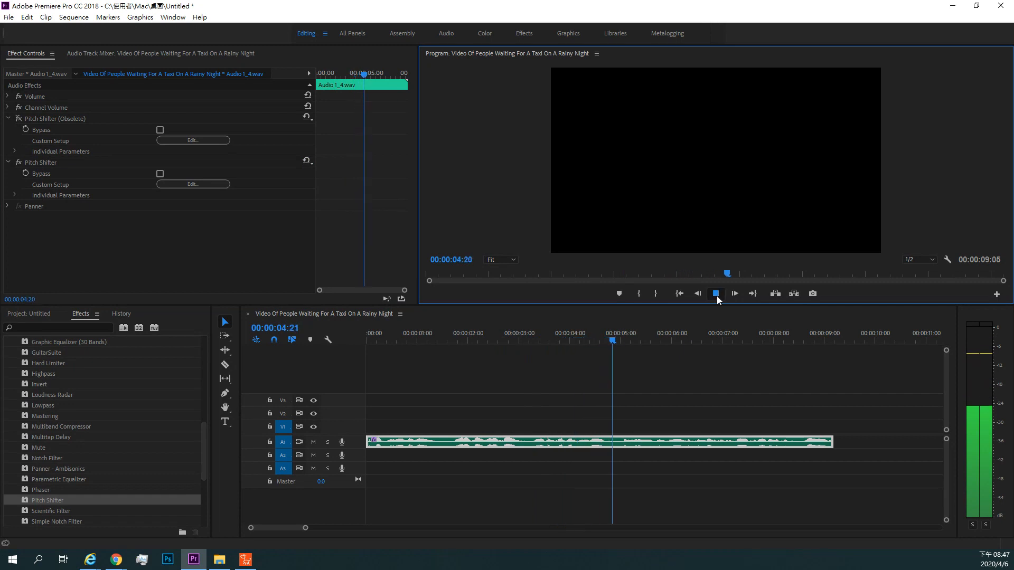
pyautogui.click(716, 294)
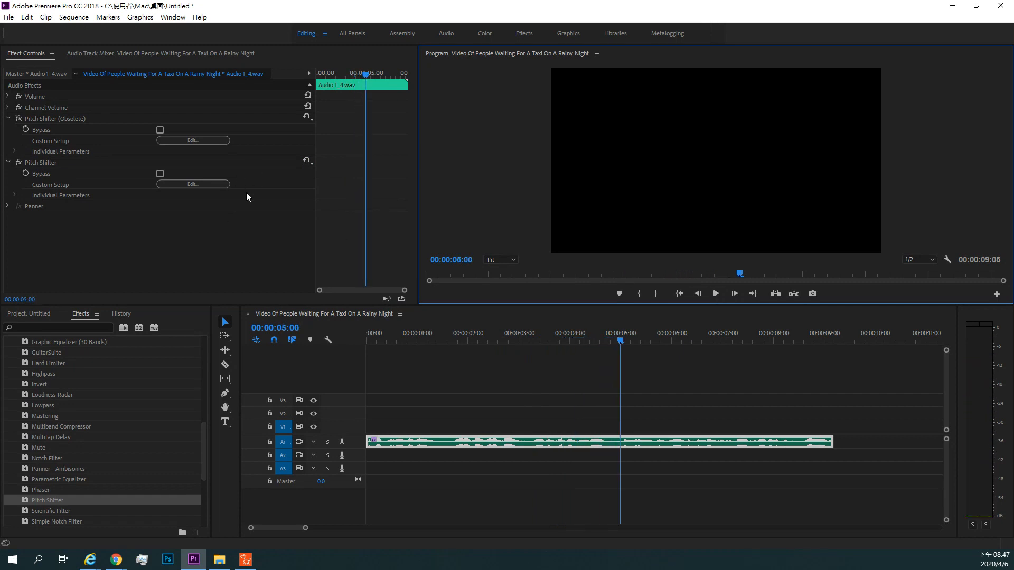
# Open the custom setup of Pitch Shifter, examine its pitch transpose, precision and pitch settings, and close it.
pyautogui.click(190, 185)
pyautogui.moveTo(479, 189); pyautogui.dragTo(299, 237)
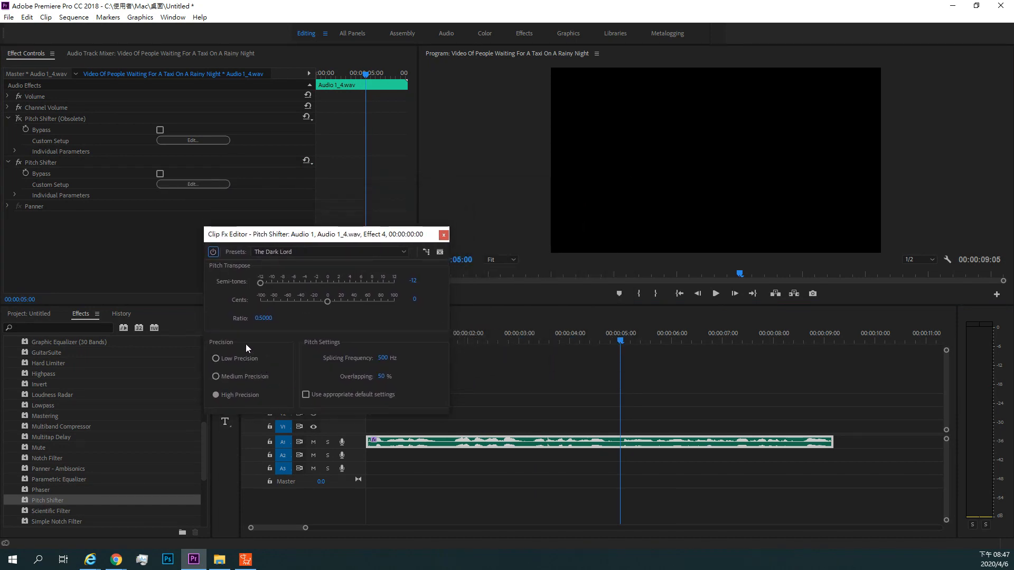
pyautogui.click(444, 235)
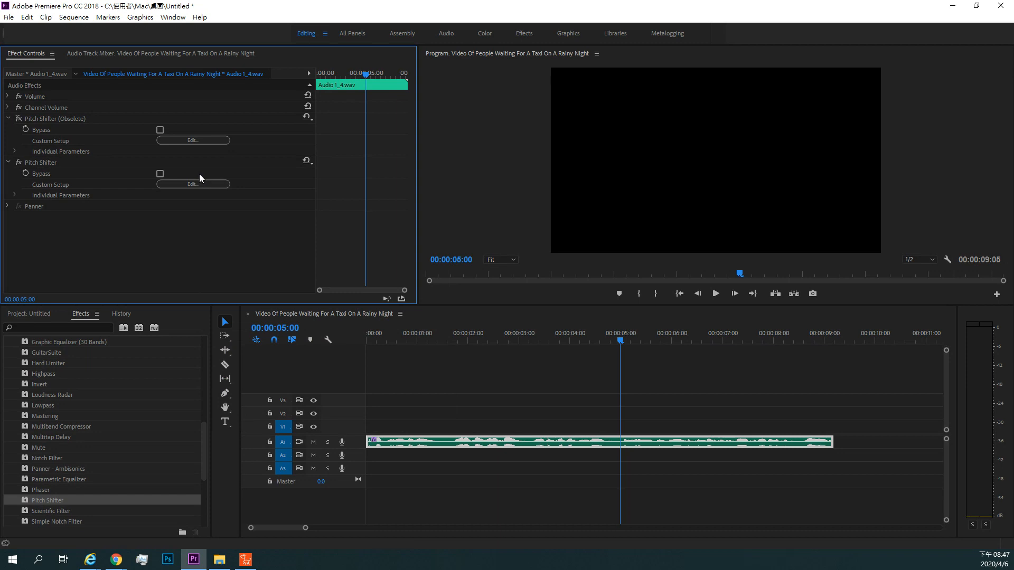
# Disable the Pitch Shifter effect and collapse the settings of both pitch shifter effects.
pyautogui.click(16, 162)
pyautogui.click(9, 119)
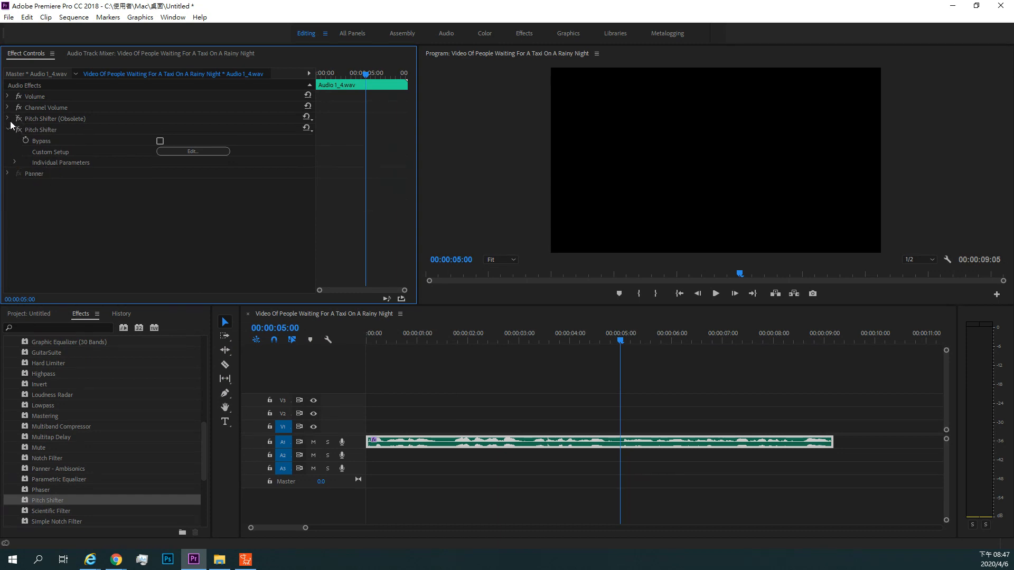
pyautogui.click(9, 131)
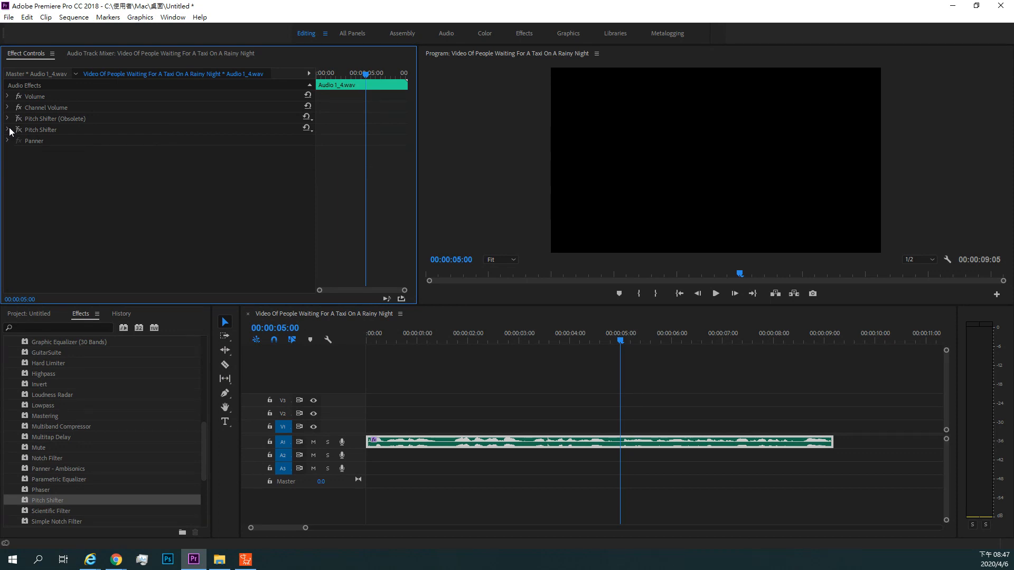
# Search the effects for "choru" and apply Chorus (Obsolete) to the audio clip on A1, declining the newer version.
pyautogui.click(34, 325)
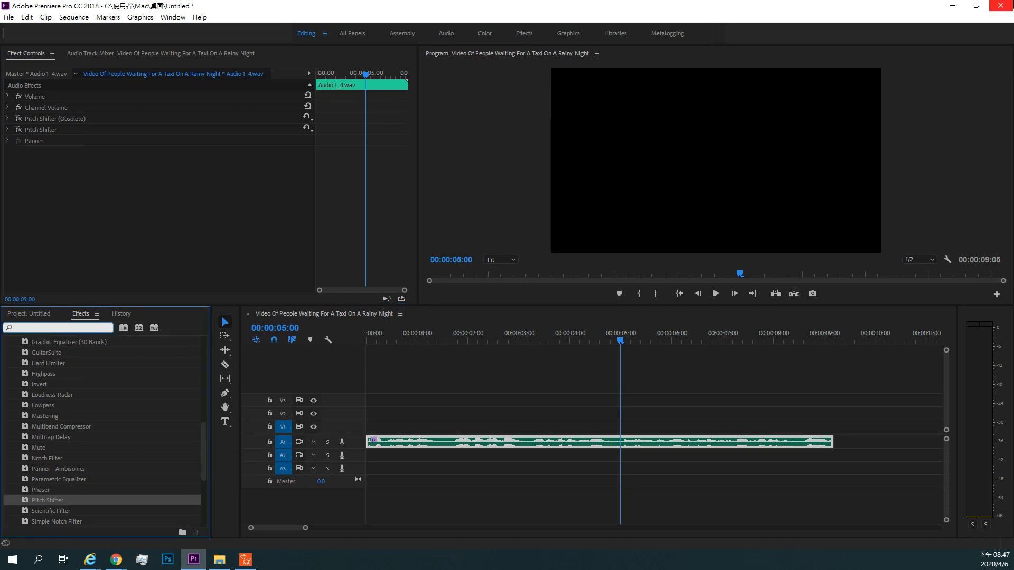
pyautogui.write('ch')
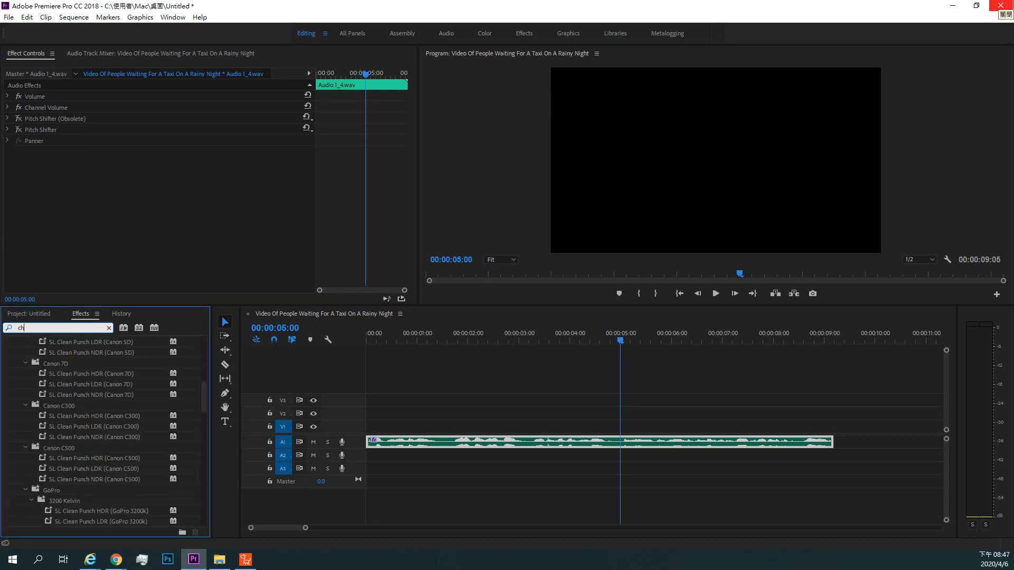
pyautogui.write('o')
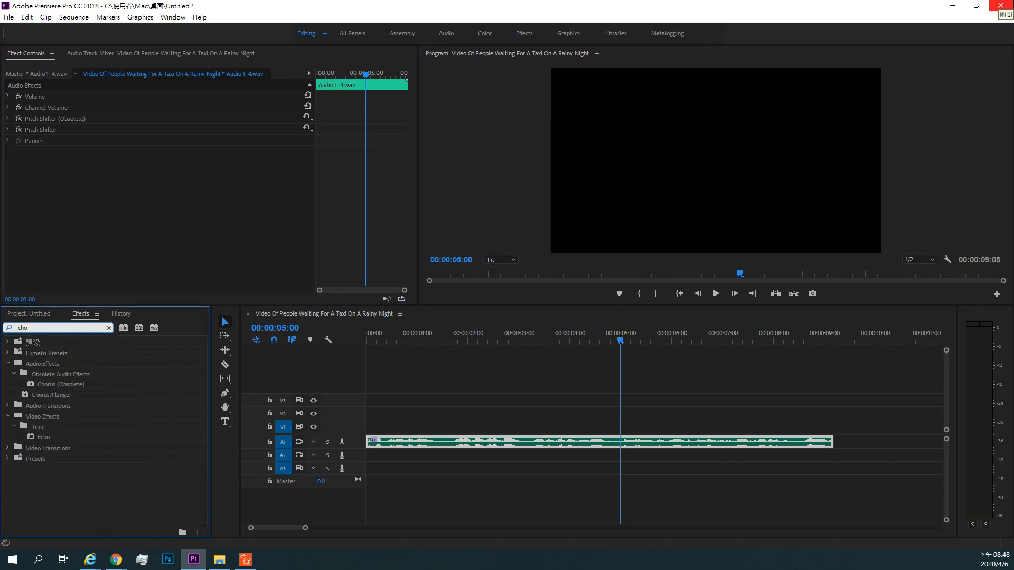
pyautogui.write('ru')
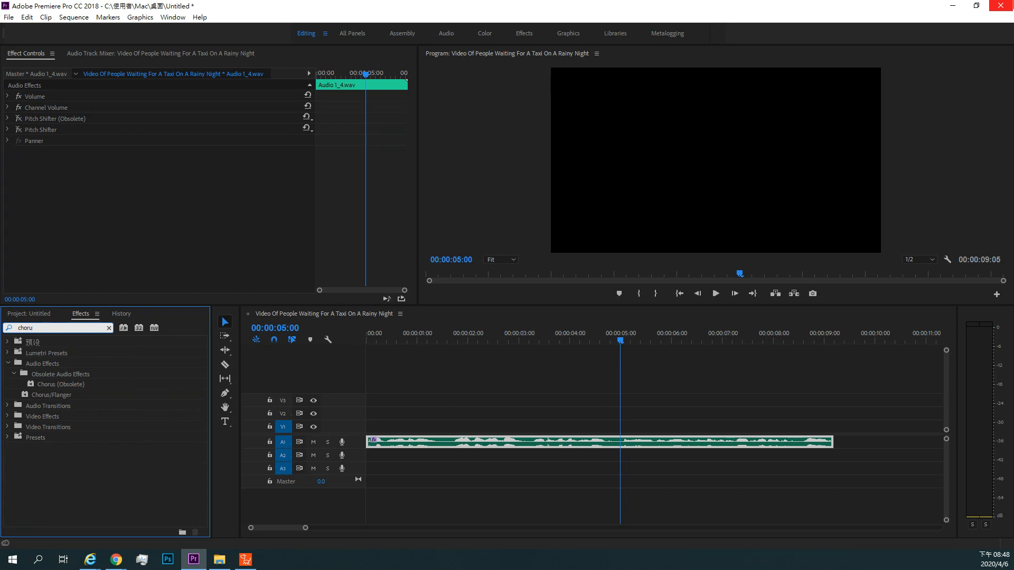
pyautogui.write('d')
pyautogui.press('BackSpace')
pyautogui.click(55, 386)
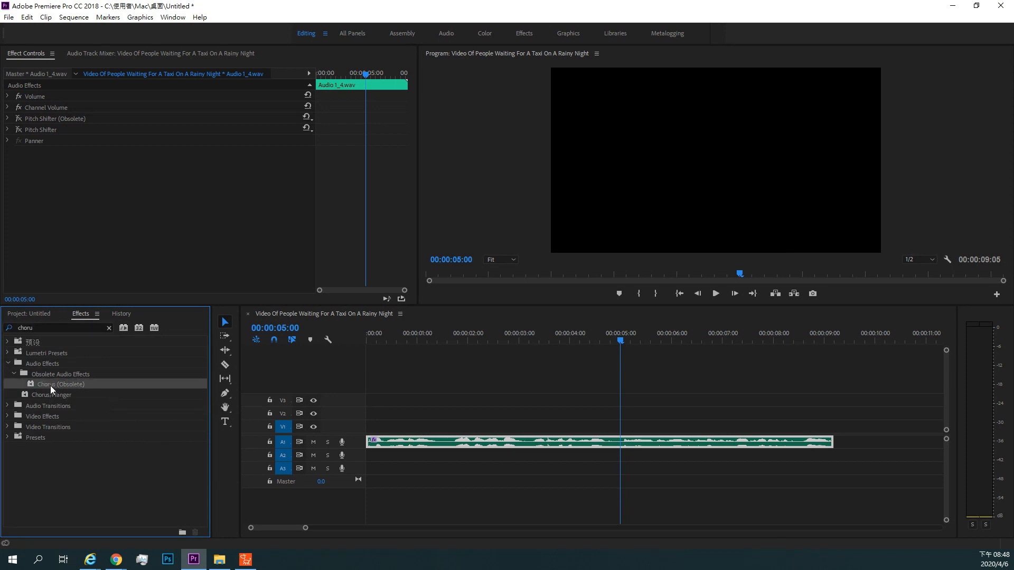
pyautogui.moveTo(54, 386); pyautogui.dragTo(481, 438)
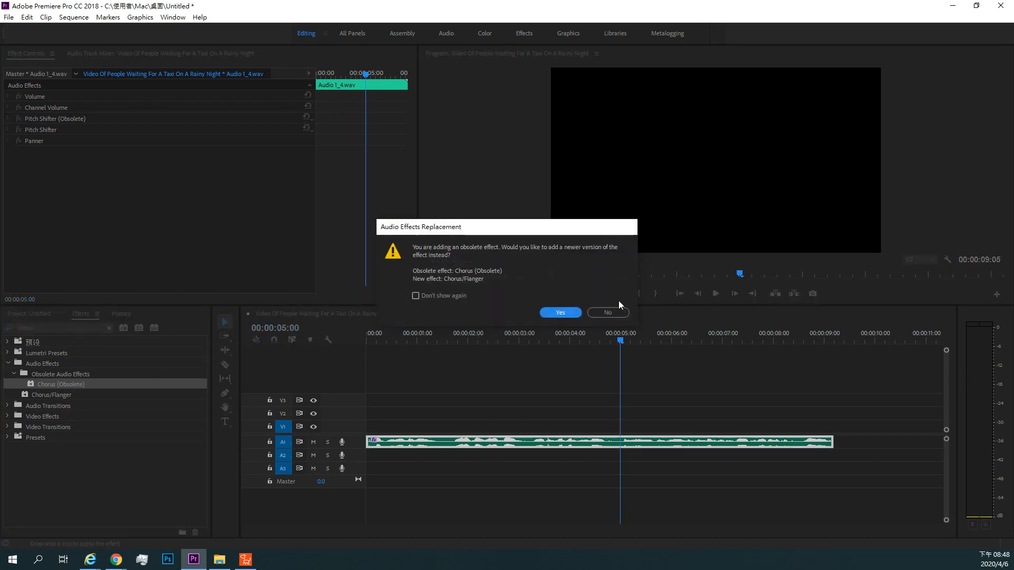
pyautogui.click(620, 313)
# Apply the Chorus/Flanger effect to the audio clip on A1 and disable it.
pyautogui.click(47, 395)
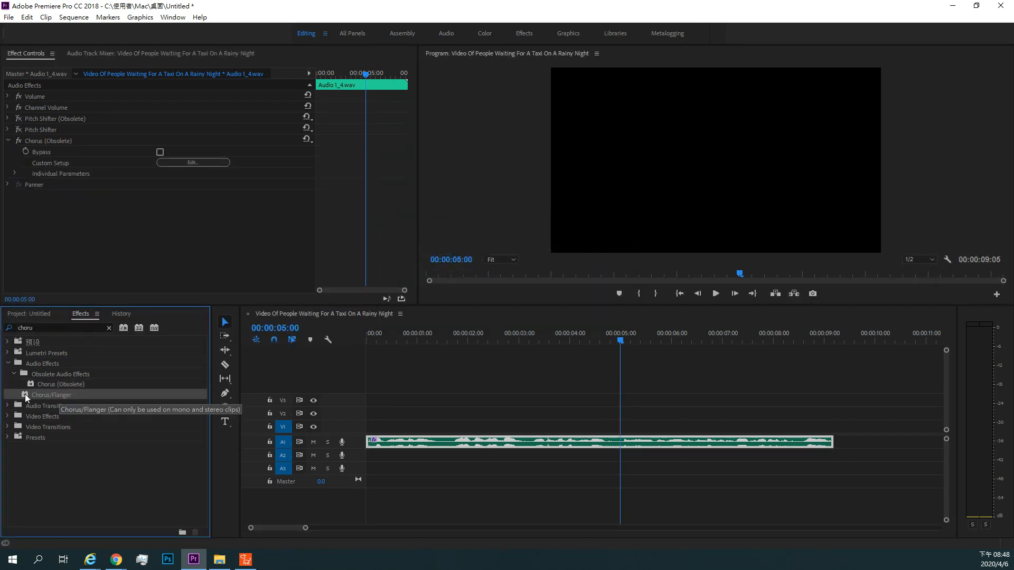
pyautogui.moveTo(44, 395); pyautogui.dragTo(482, 442)
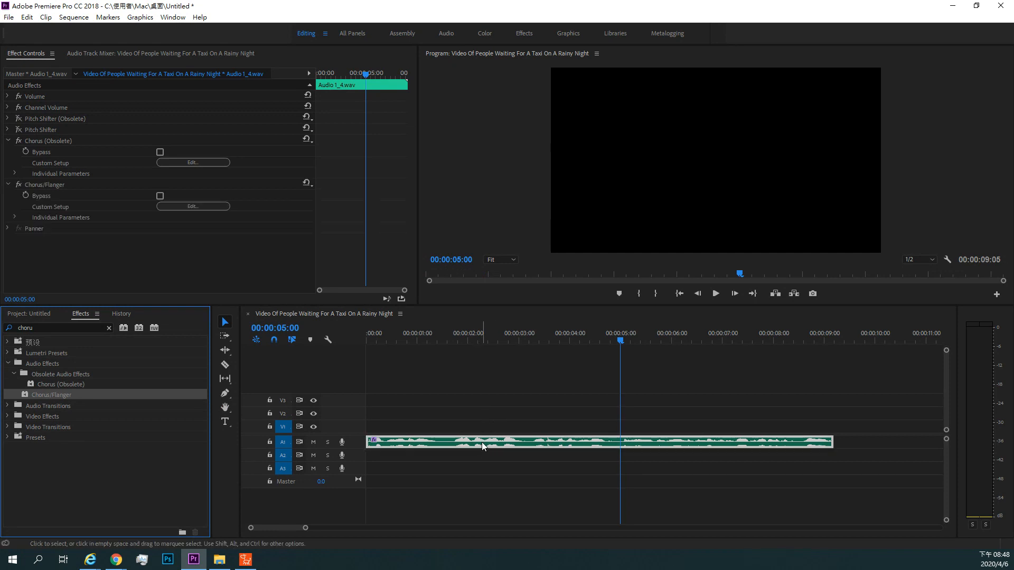
pyautogui.click(18, 185)
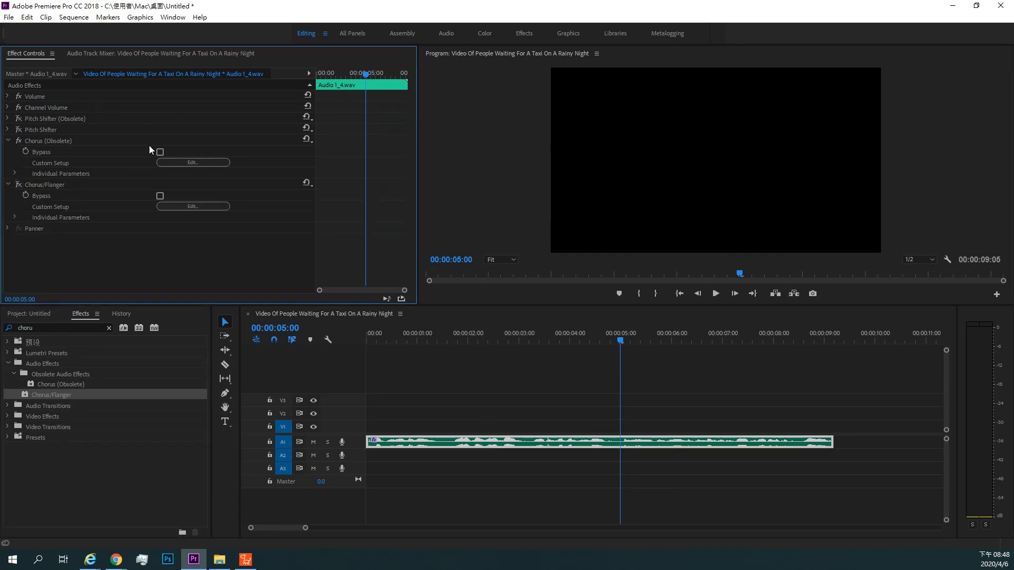
# Move the playhead back to the start of the sequence and preview the clip with Chorus (Obsolete).
pyautogui.moveTo(628, 340); pyautogui.dragTo(289, 358)
pyautogui.click(715, 294)
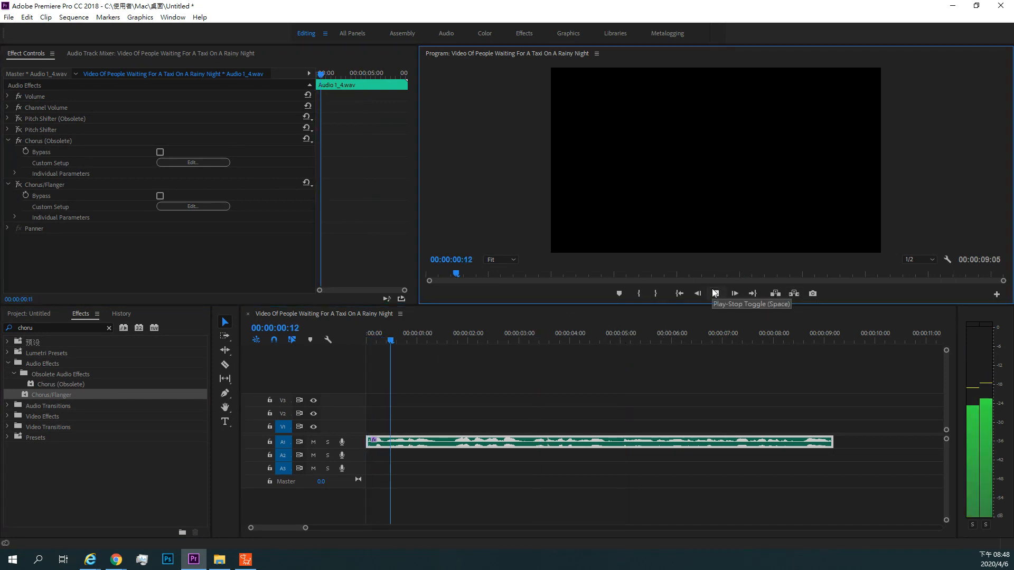
pyautogui.click(715, 293)
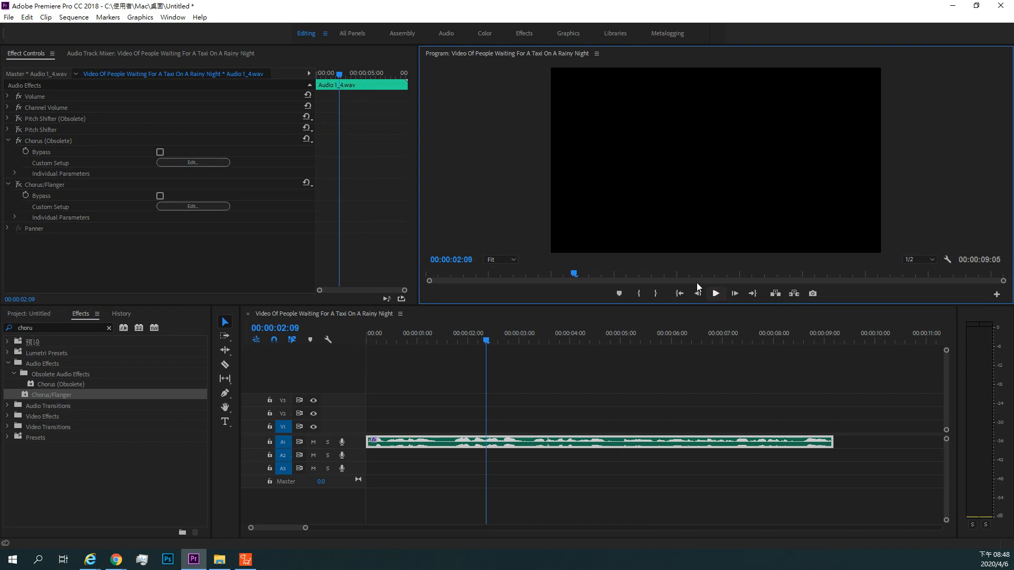
# Set Chorus (Obsolete) to the goblin voice preset and preview the sound.
pyautogui.click(311, 141)
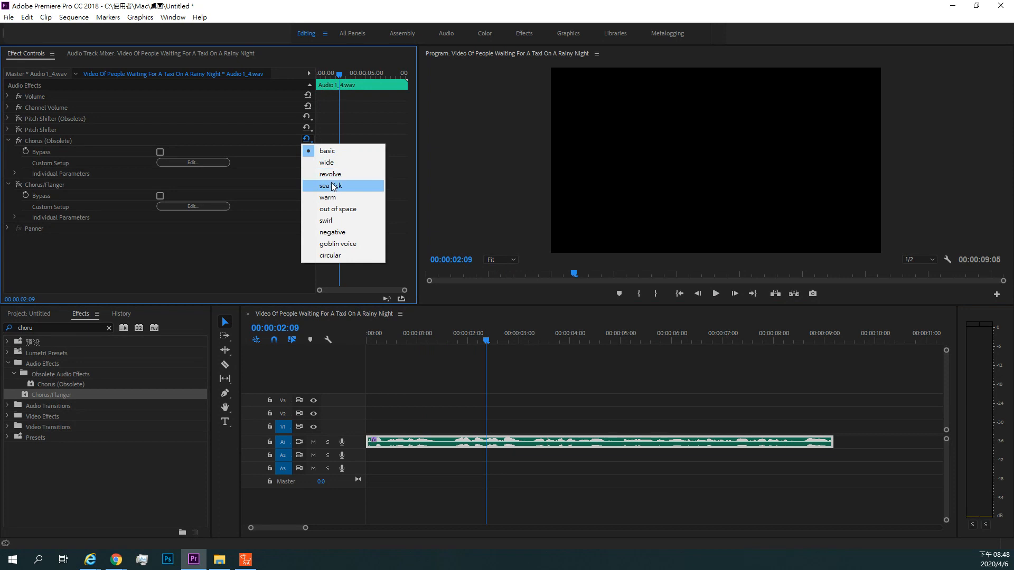
pyautogui.click(322, 248)
pyautogui.click(718, 294)
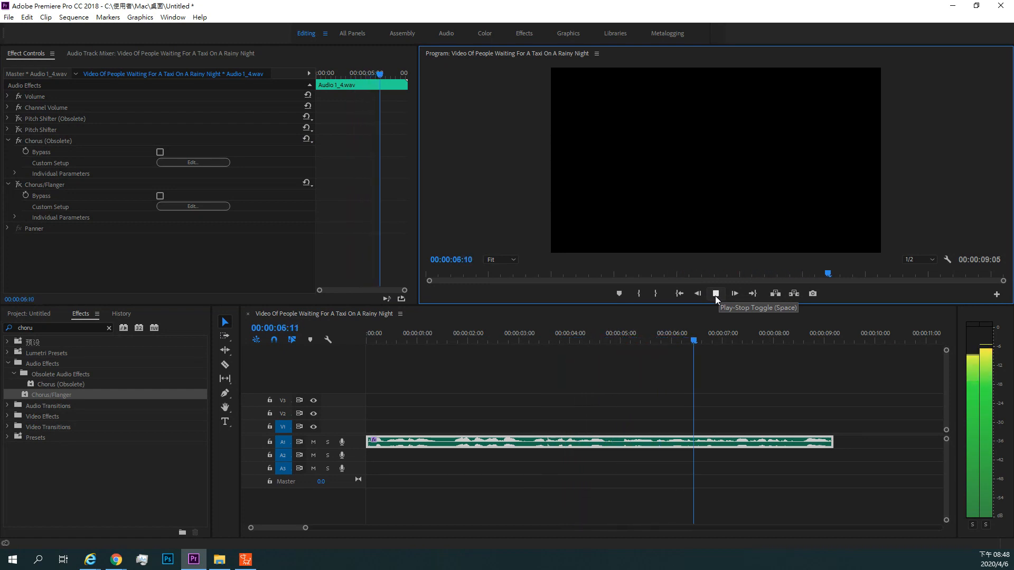
pyautogui.click(716, 294)
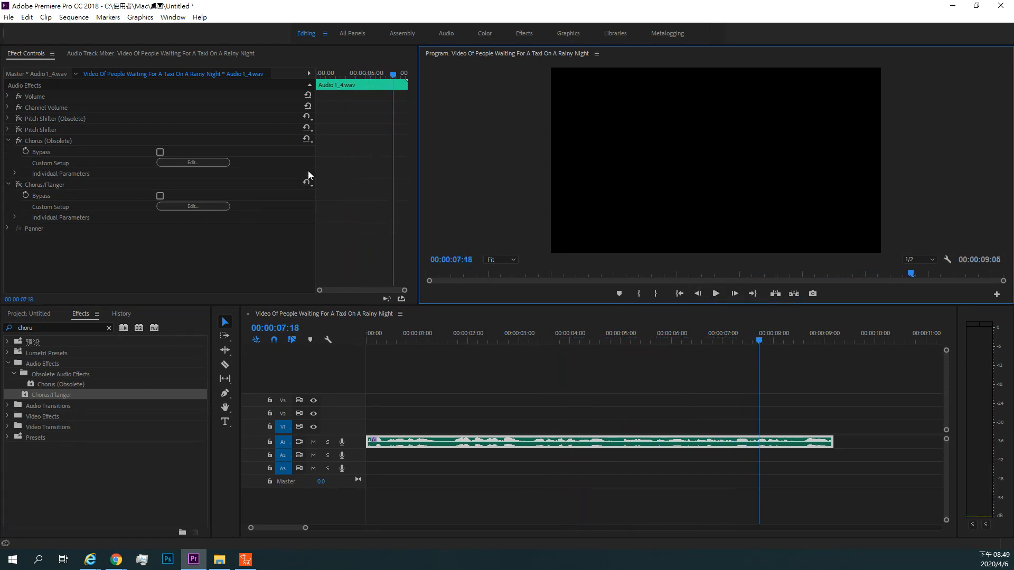
# Switch Chorus (Obsolete) to the out of space preset and preview the clip from about 00:00:00:19.
pyautogui.click(306, 139)
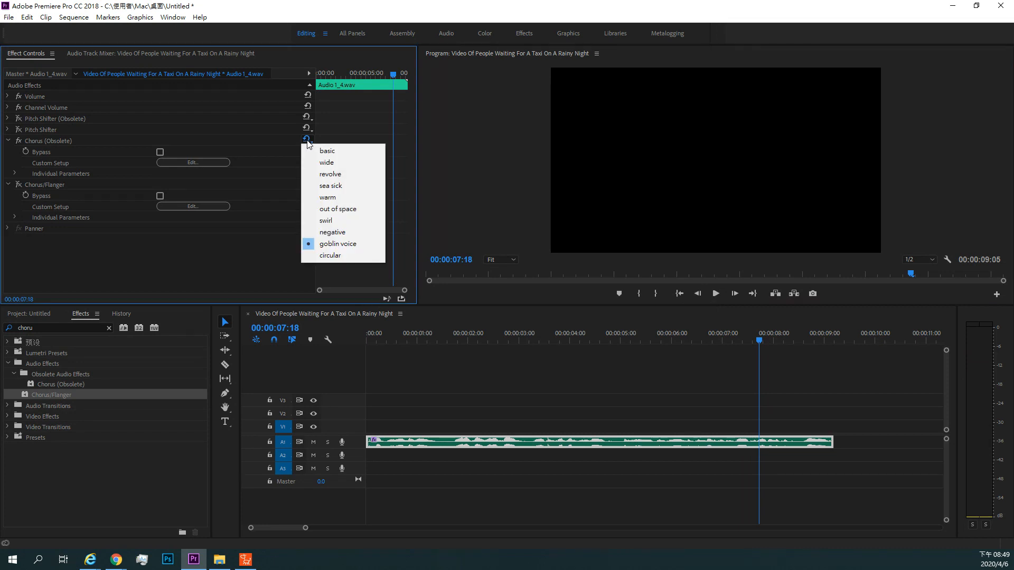
pyautogui.click(334, 210)
pyautogui.moveTo(760, 341); pyautogui.dragTo(406, 364)
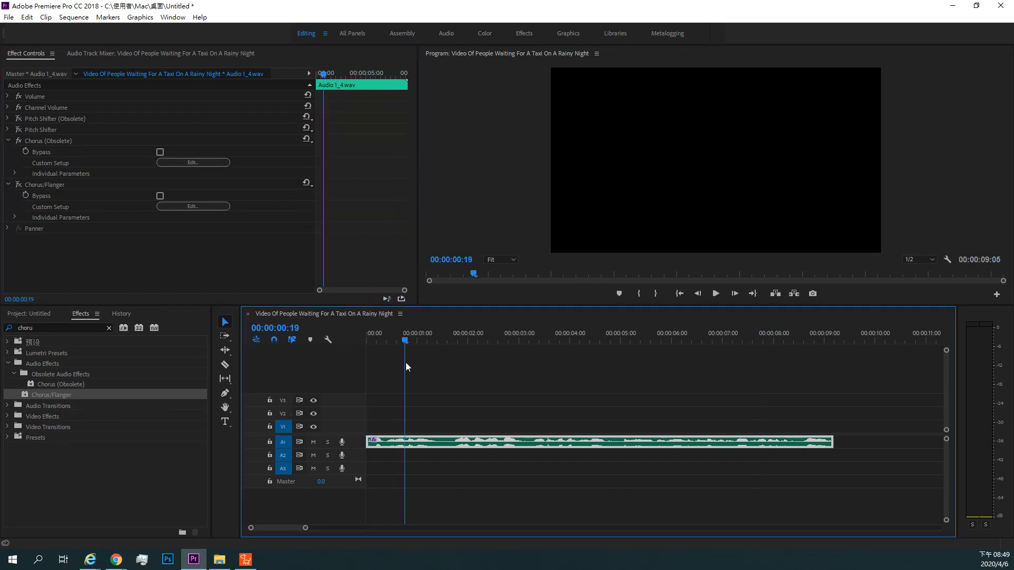
pyautogui.click(716, 293)
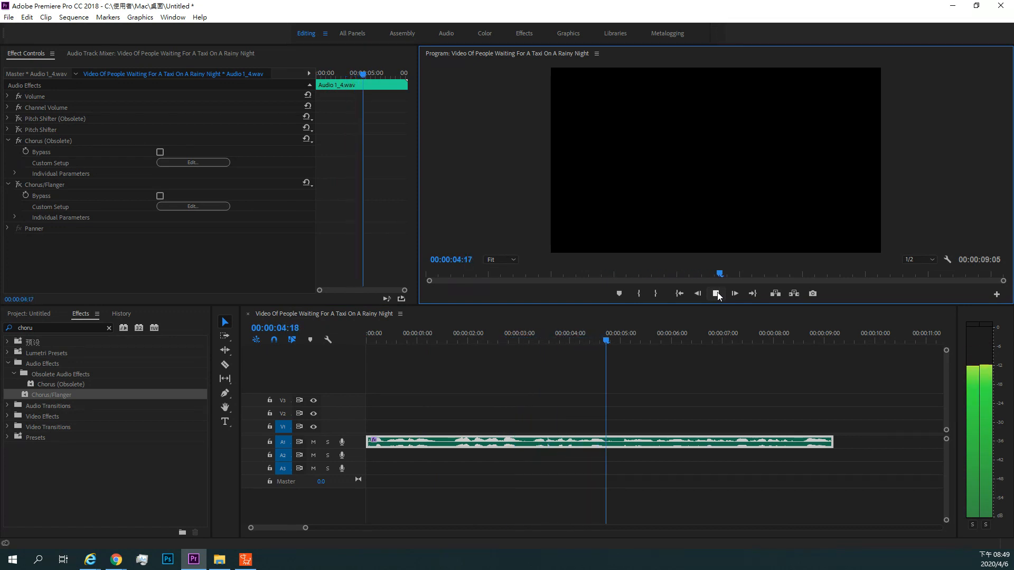
pyautogui.click(716, 294)
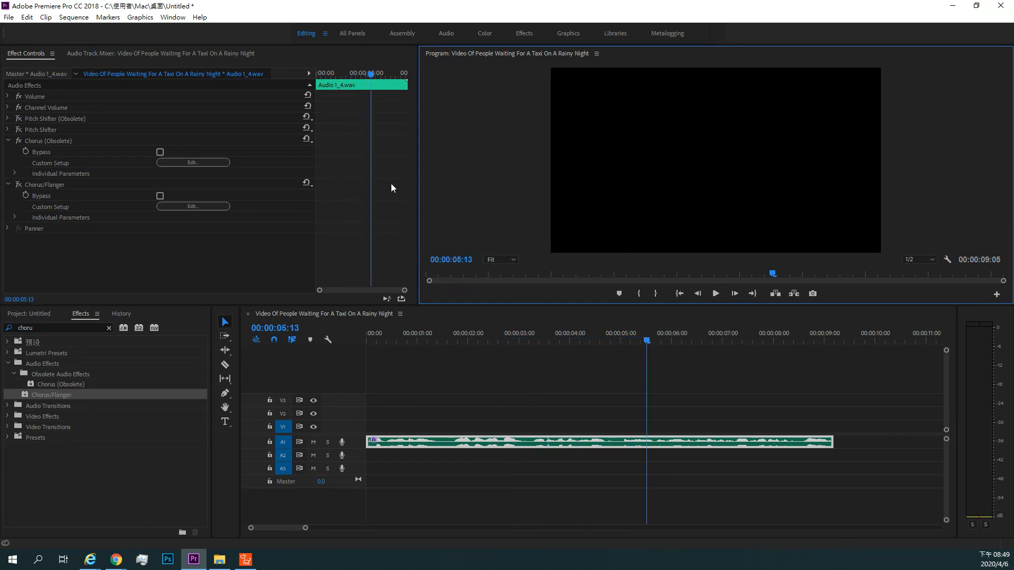
# Set Chorus (Obsolete) to the warm preset and preview the clip from the current playhead position.
pyautogui.click(307, 140)
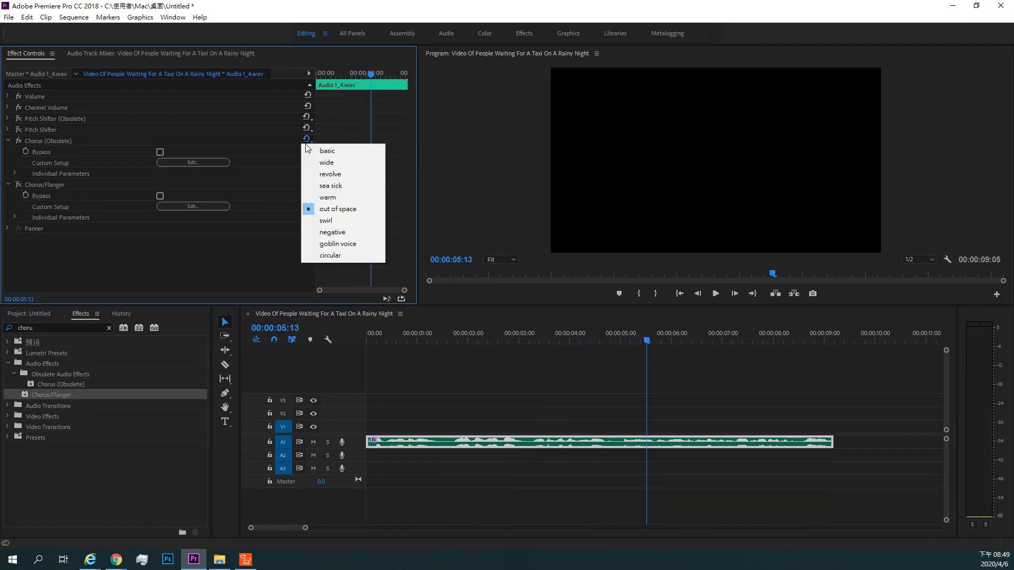
pyautogui.click(318, 198)
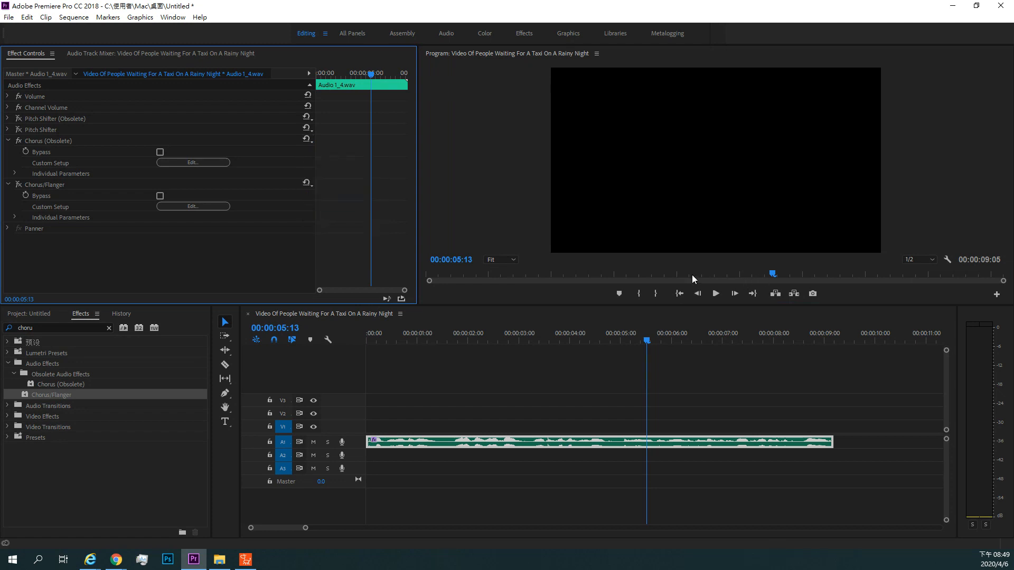
pyautogui.click(716, 294)
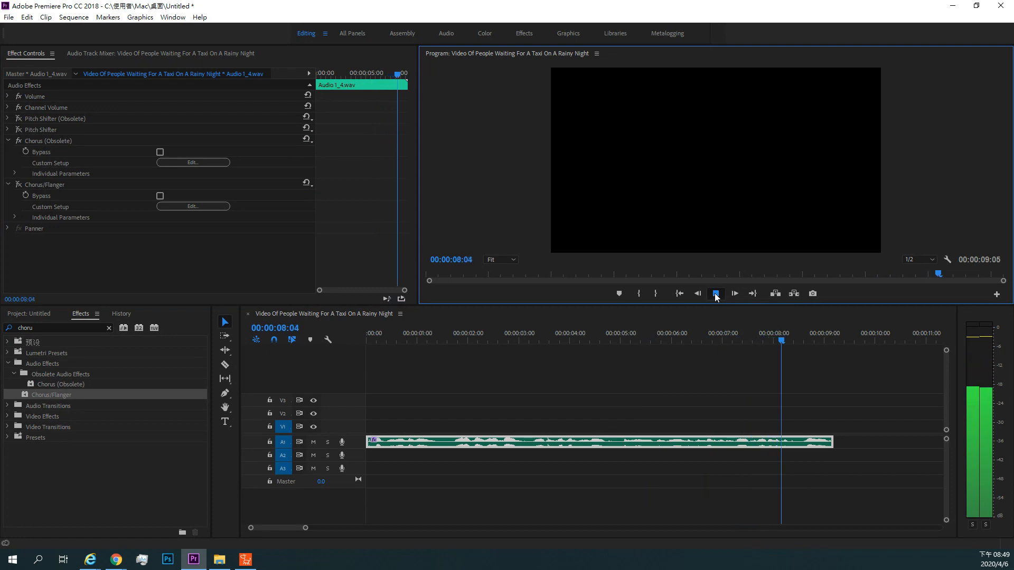
pyautogui.click(714, 293)
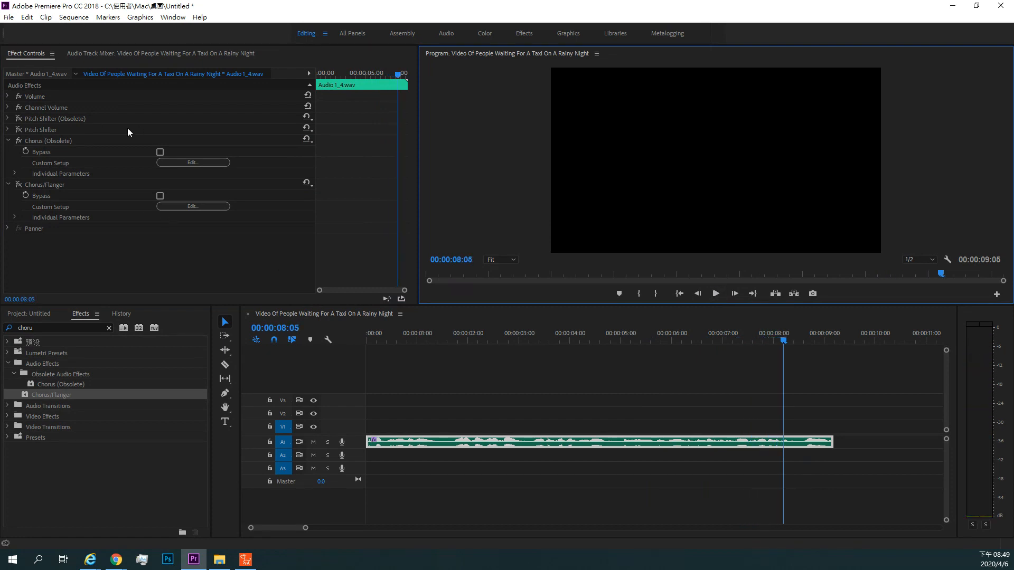
# Collapse Chorus (Obsolete), then enable Chorus/Flanger with the Metallic Vibrato preset.
pyautogui.click(8, 140)
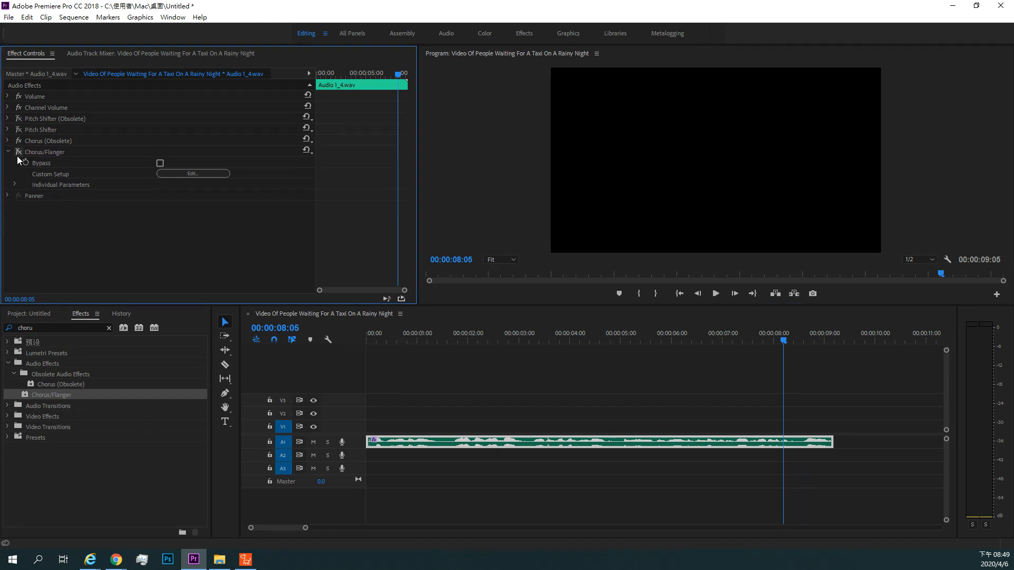
pyautogui.click(20, 151)
pyautogui.click(306, 150)
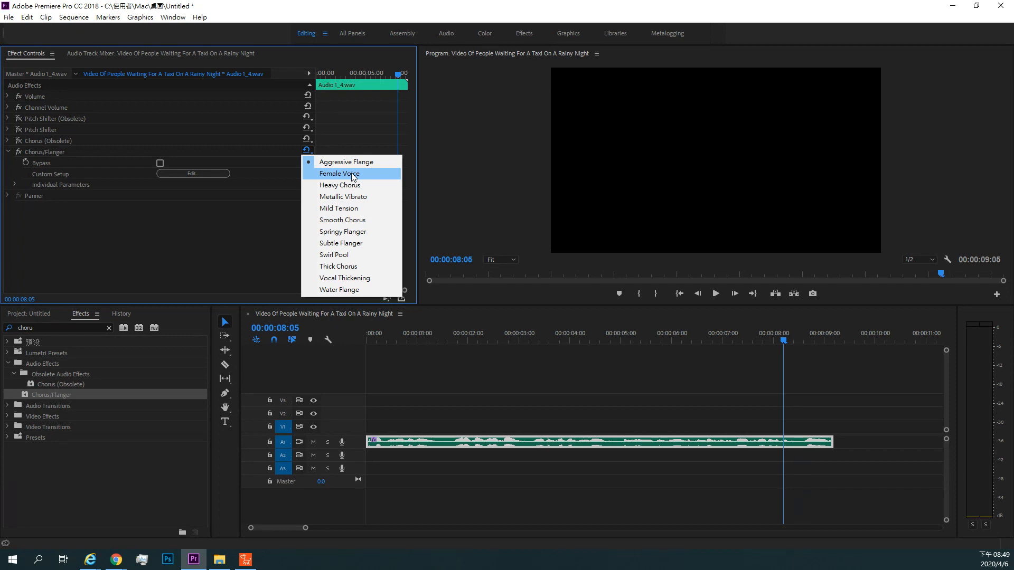
pyautogui.click(342, 199)
# Move the playhead back near the start of the clip and preview the Metallic Vibrato sound.
pyautogui.moveTo(785, 341); pyautogui.dragTo(405, 367)
pyautogui.click(712, 293)
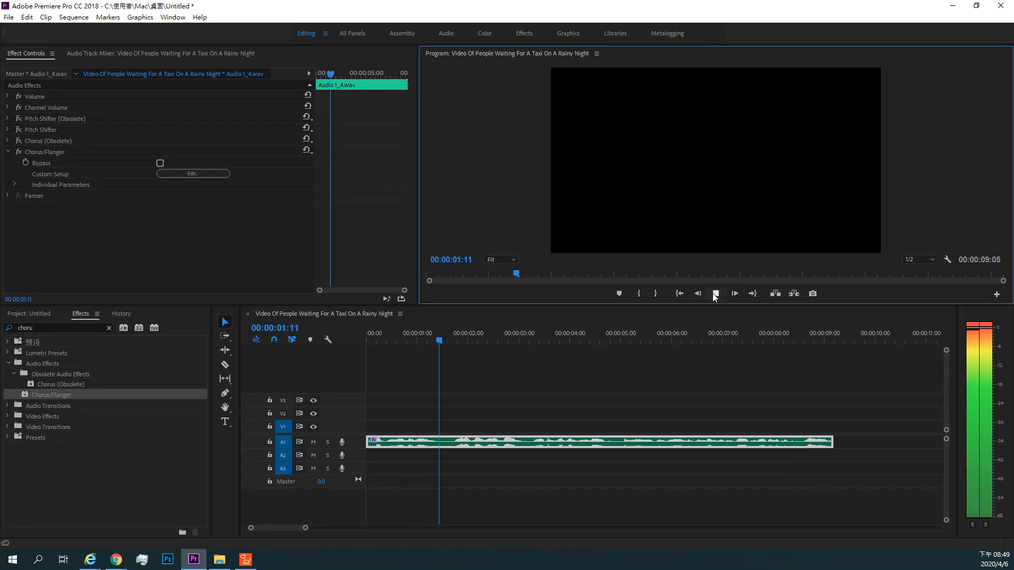
pyautogui.click(713, 292)
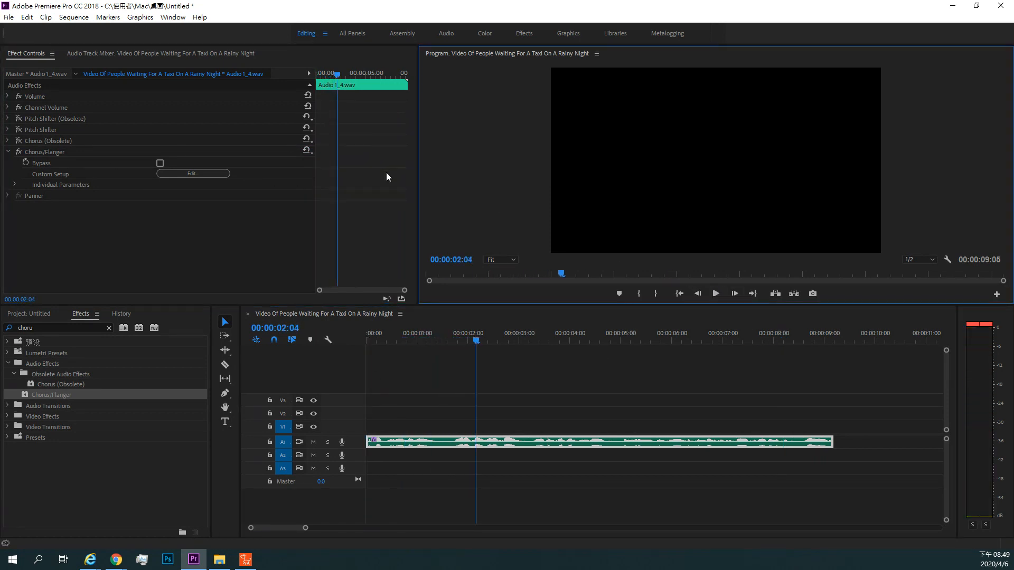
# Switch Chorus/Flanger to the Smooth Chorus preset and preview the clip from the current playhead position.
pyautogui.click(308, 150)
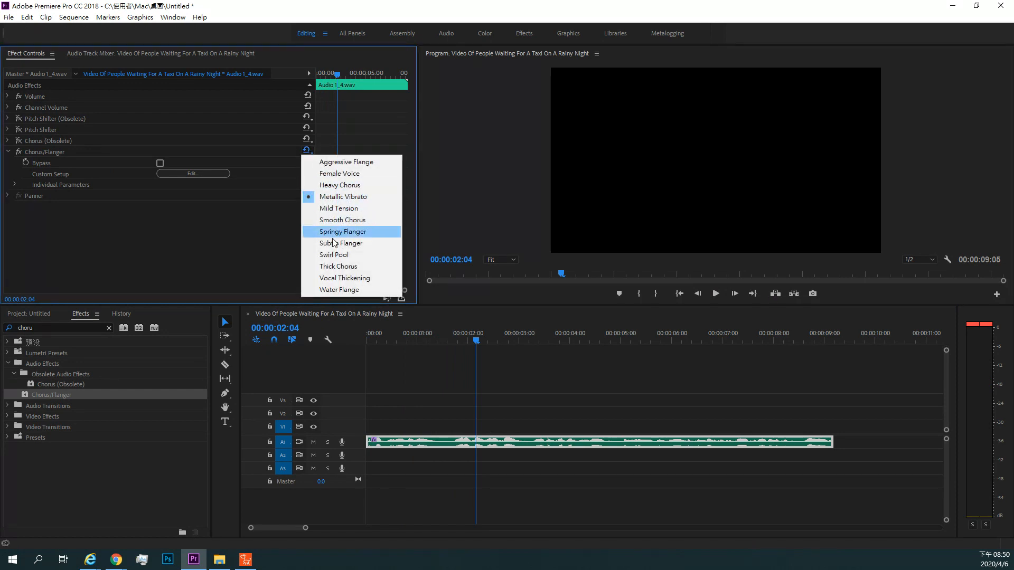
pyautogui.click(342, 220)
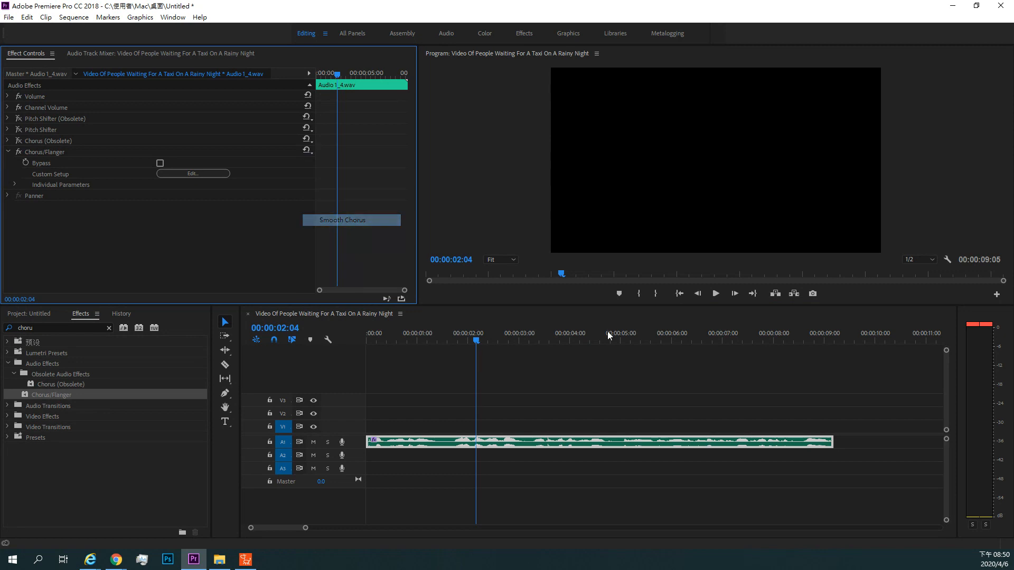
pyautogui.click(716, 293)
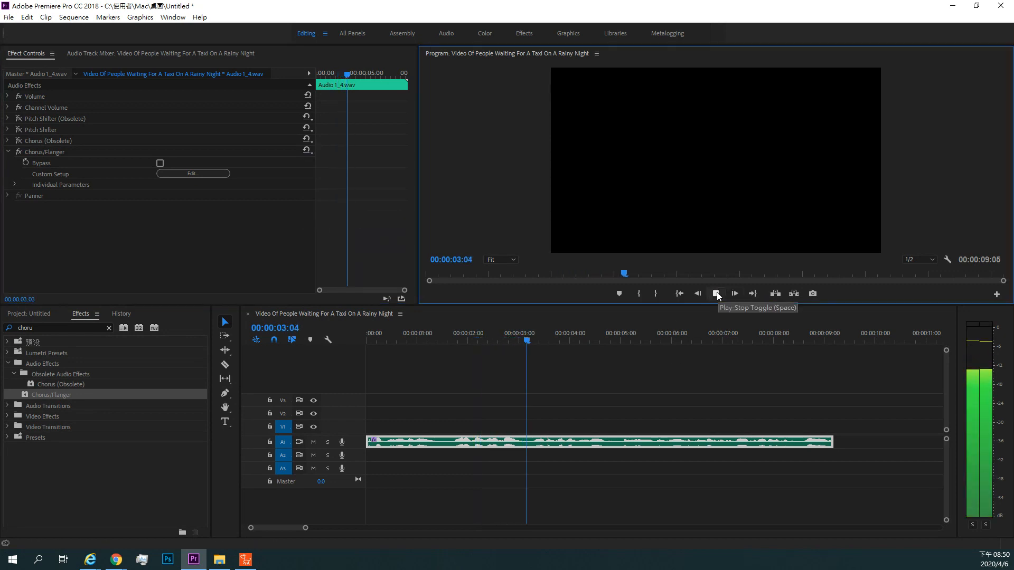
pyautogui.click(715, 293)
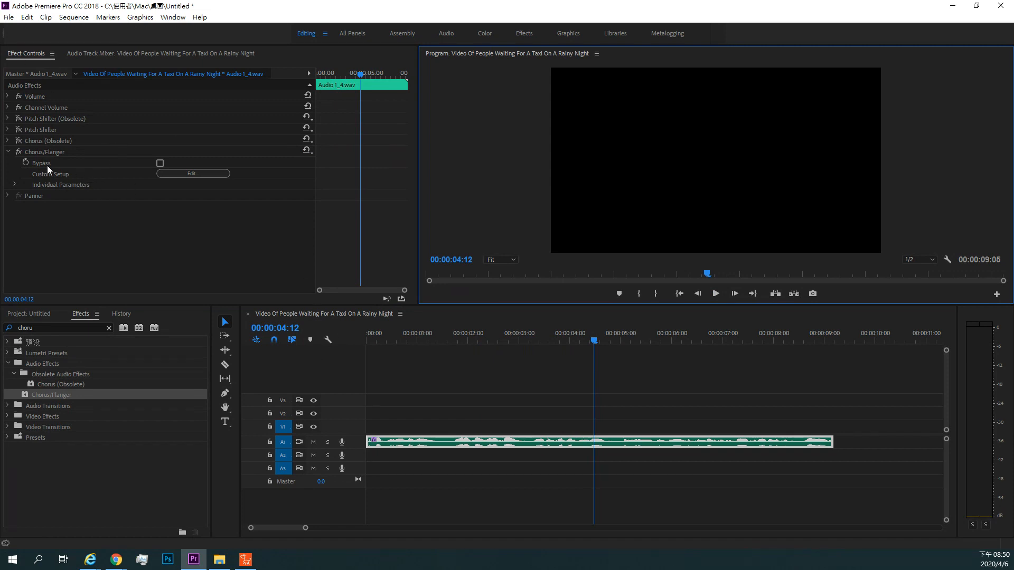
# Examine the custom setup of Chorus/Flanger in its effect editor, then close the editor and collapse the effect.
pyautogui.click(173, 176)
pyautogui.moveTo(544, 222); pyautogui.dragTo(301, 231)
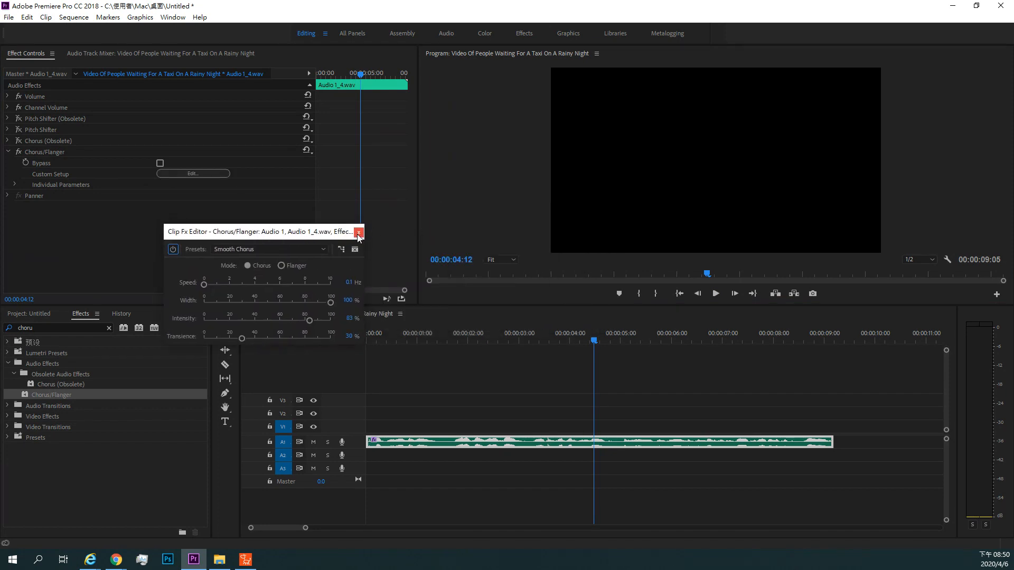
pyautogui.click(358, 233)
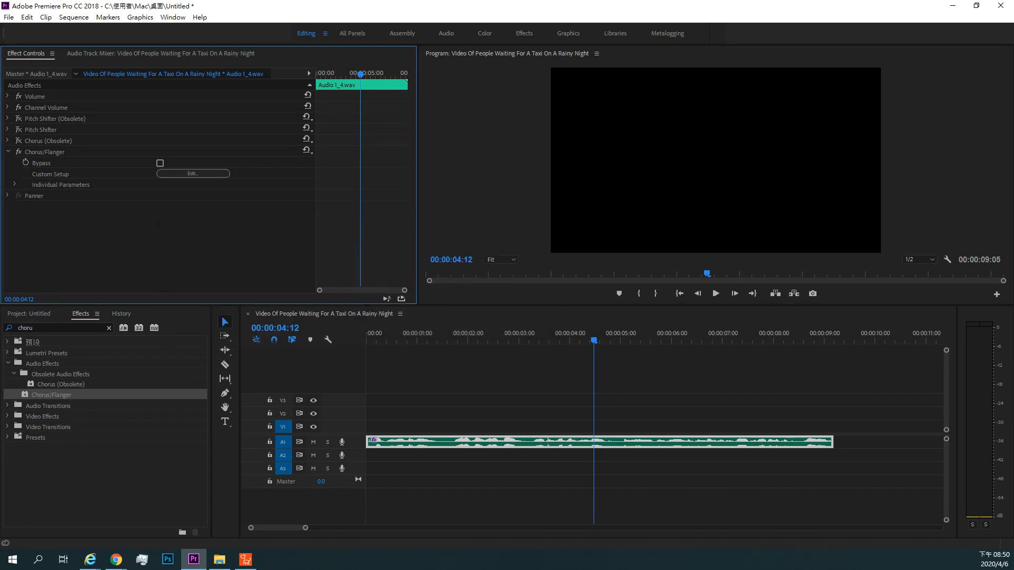
pyautogui.click(10, 153)
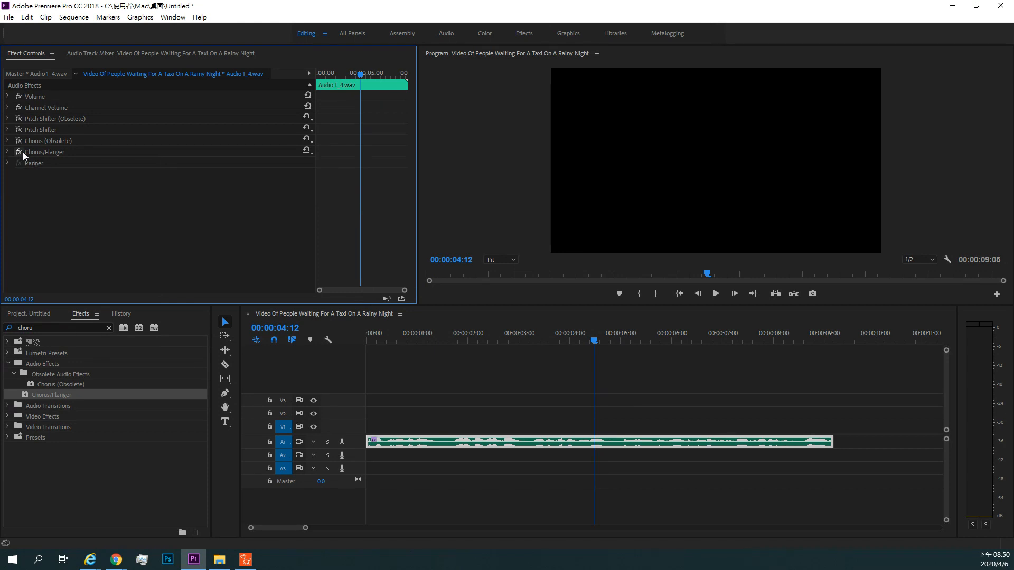
# Toggle Chorus/Flanger off and back on, and switch the enabled state of Chorus (Obsolete) and Pitch Shifter (Obsolete).
pyautogui.click(21, 151)
pyautogui.click(21, 151)
pyautogui.click(19, 141)
pyautogui.click(18, 118)
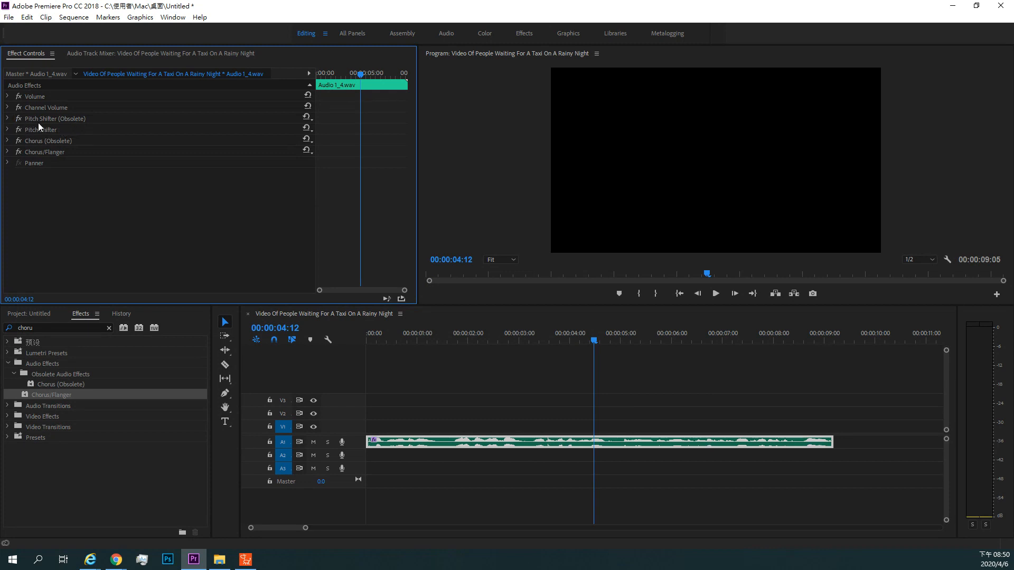